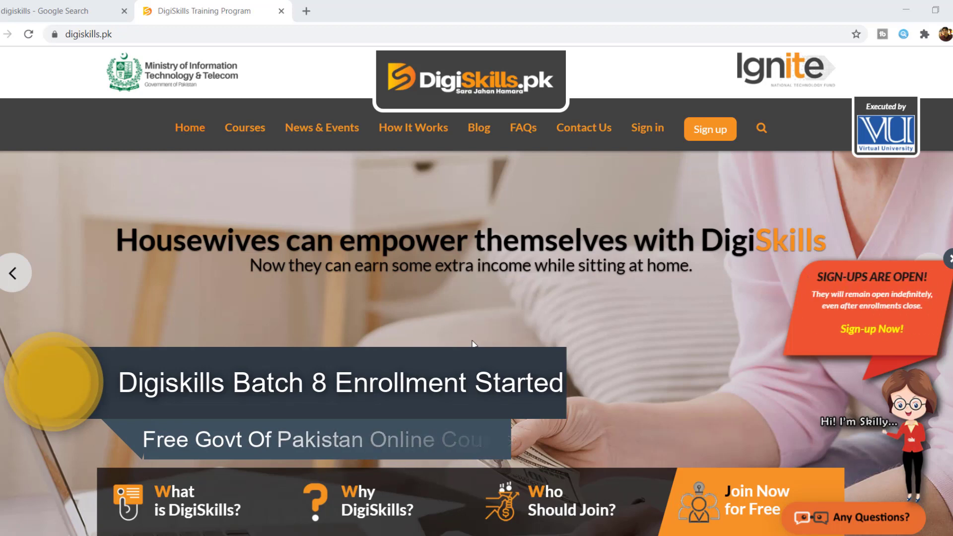
Reload the DigiSkills.pk home page from the Home link in the navigation bar
{"action": "left_click", "coordinate": [191, 129]}
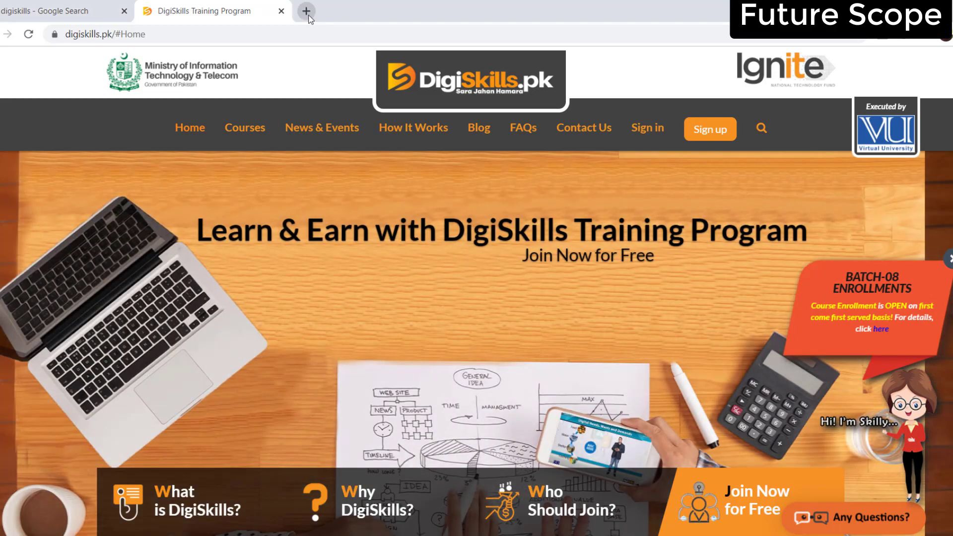
Load digiskills.pk in a new browser tab
{"action": "left_click", "coordinate": [308, 16]}
{"action": "type", "text": "digisk"}
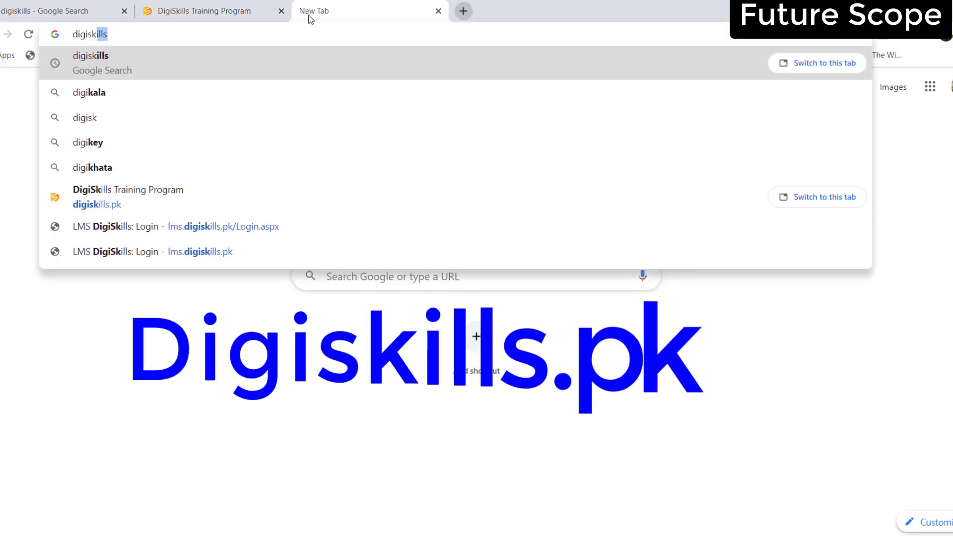
{"action": "type", "text": "ills."}
{"action": "type", "text": "pk"}
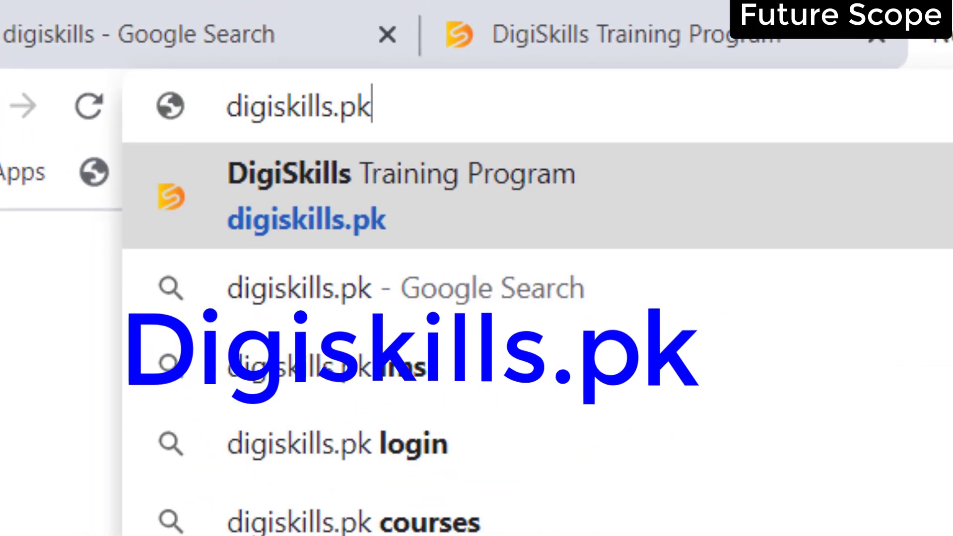
{"action": "key", "text": "Return"}
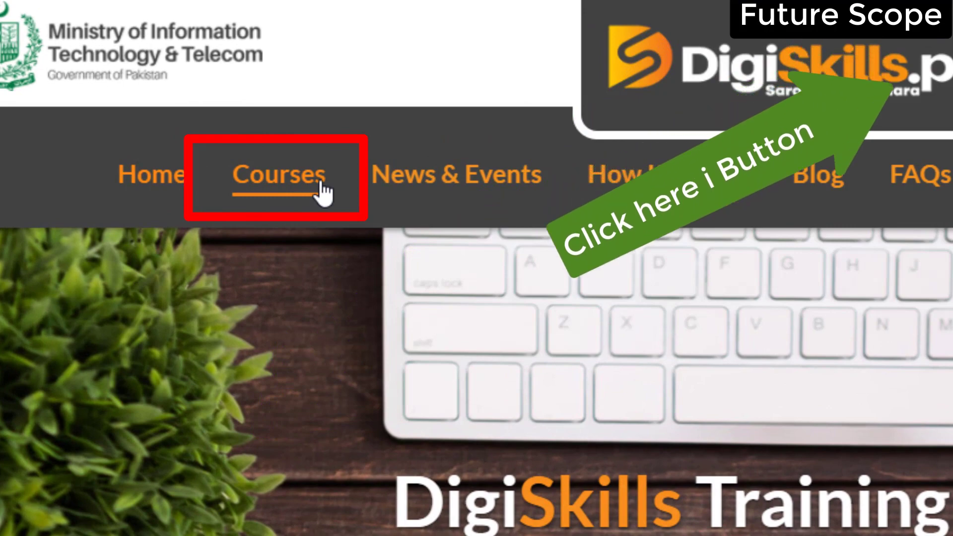
Jump to the Popular Courses section showing E-Commerce Management, Graphic Design and AutoCAD
{"action": "left_click", "coordinate": [323, 191]}
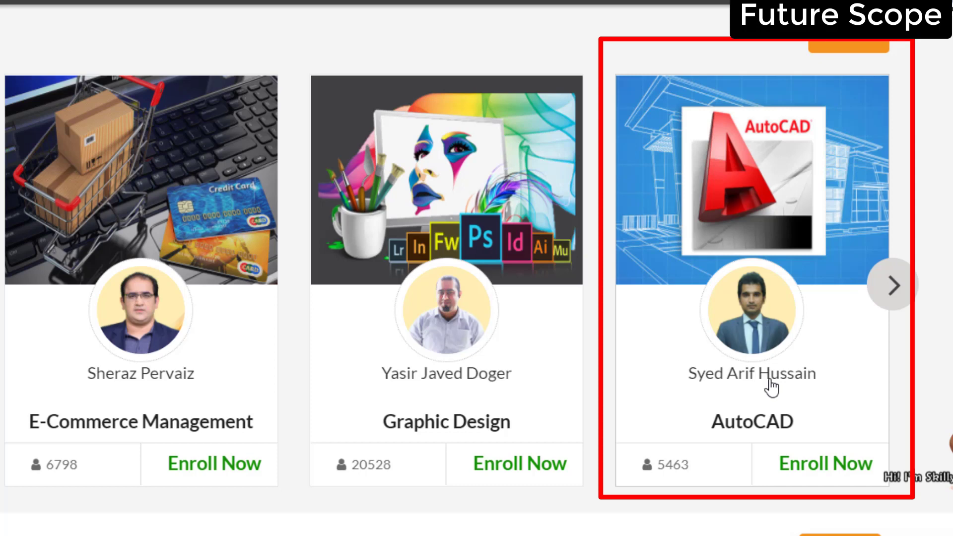
Advance the course carousel through Digital Marketing, Freelancing and SEO to Digital Literacy
{"action": "left_click", "coordinate": [889, 293]}
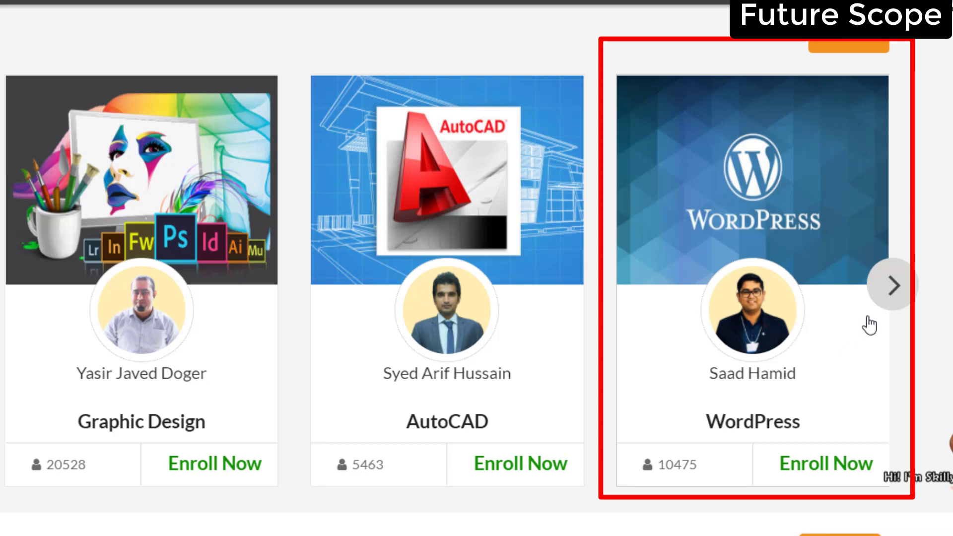
{"action": "left_click", "coordinate": [884, 303]}
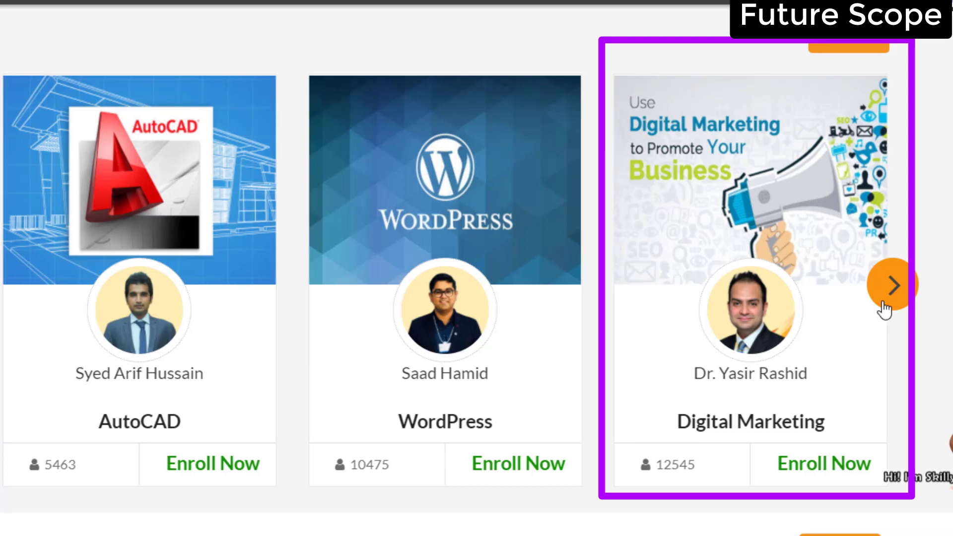
{"action": "left_click", "coordinate": [883, 304]}
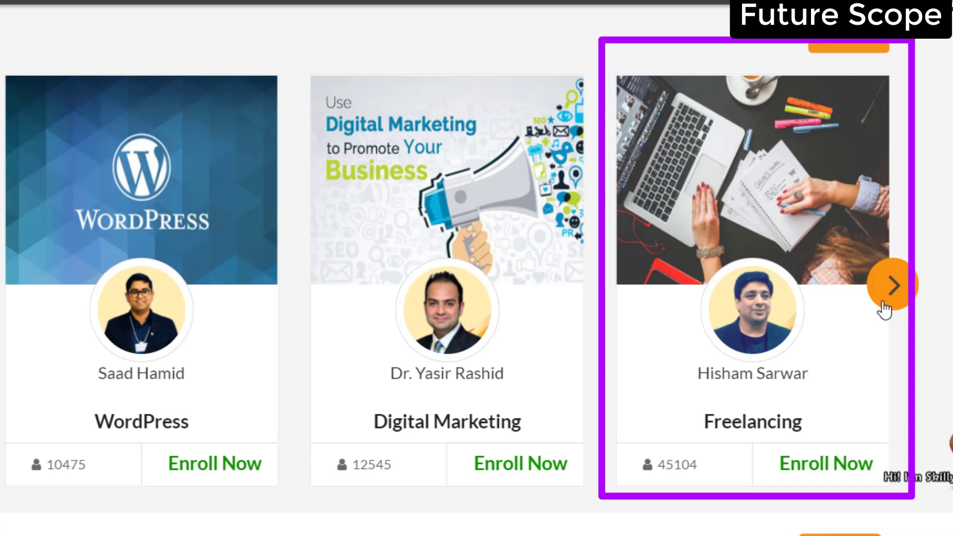
{"action": "left_click", "coordinate": [884, 308]}
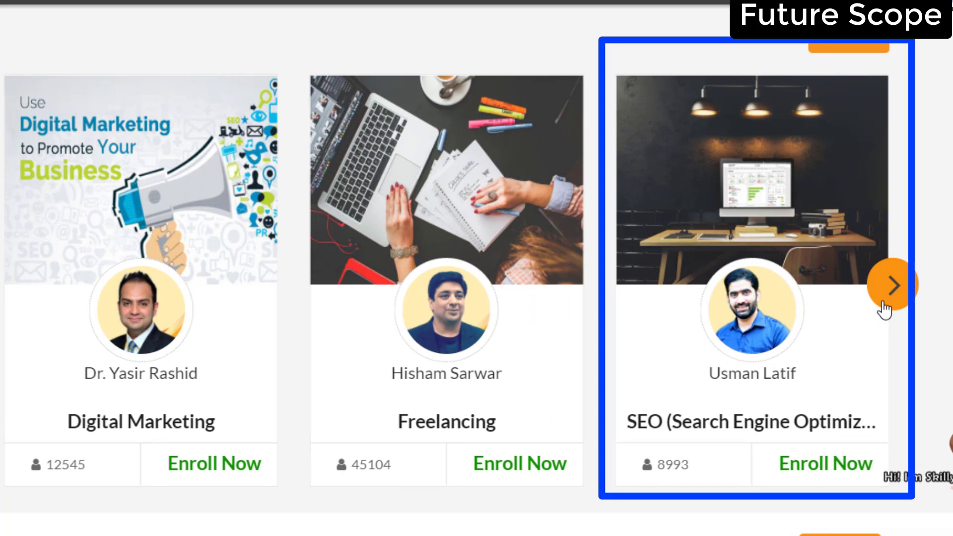
{"action": "left_click", "coordinate": [884, 309]}
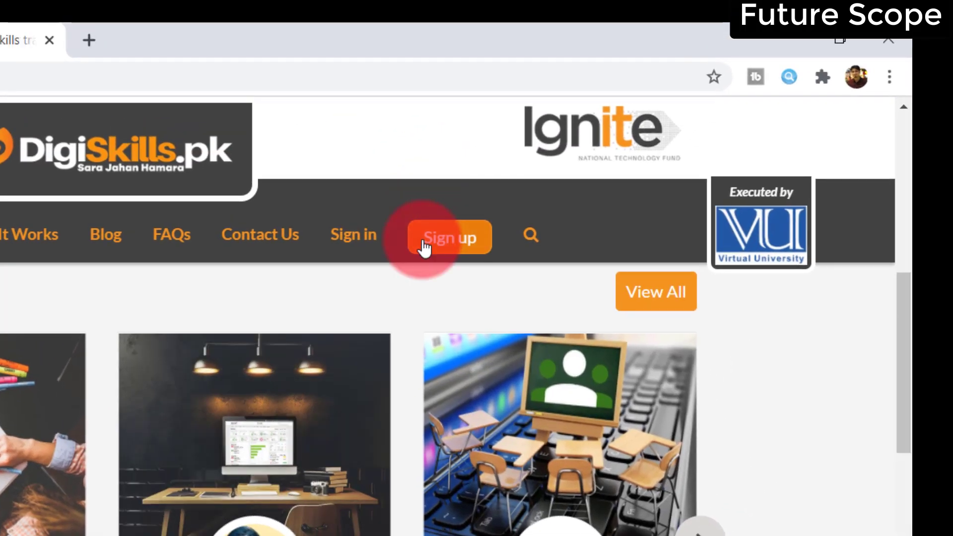
Open the trainee sign-up form and enter the first and last name
{"action": "left_click", "coordinate": [423, 247]}
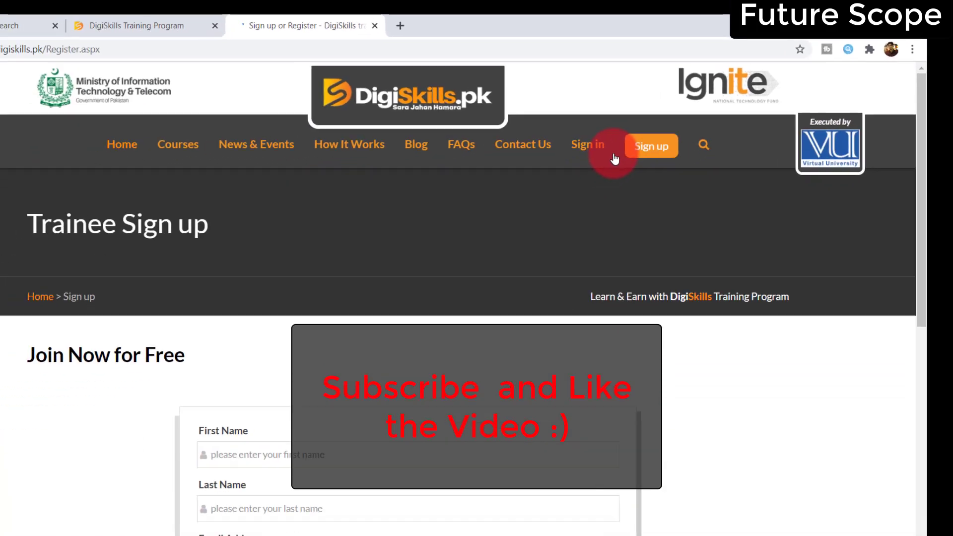
{"action": "scroll", "coordinate": [350, 251], "scroll_direction": "down", "scroll_amount": 4}
{"action": "left_click", "coordinate": [351, 251]}
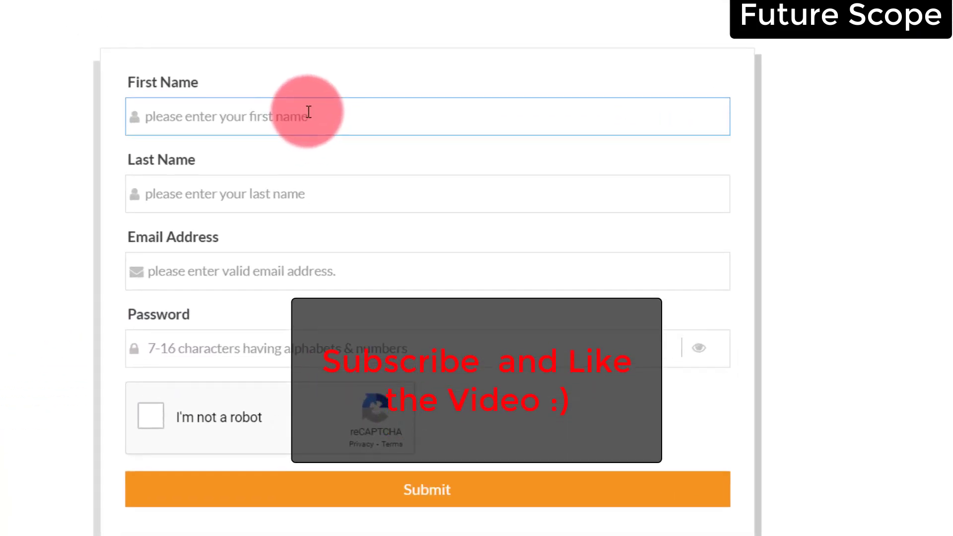
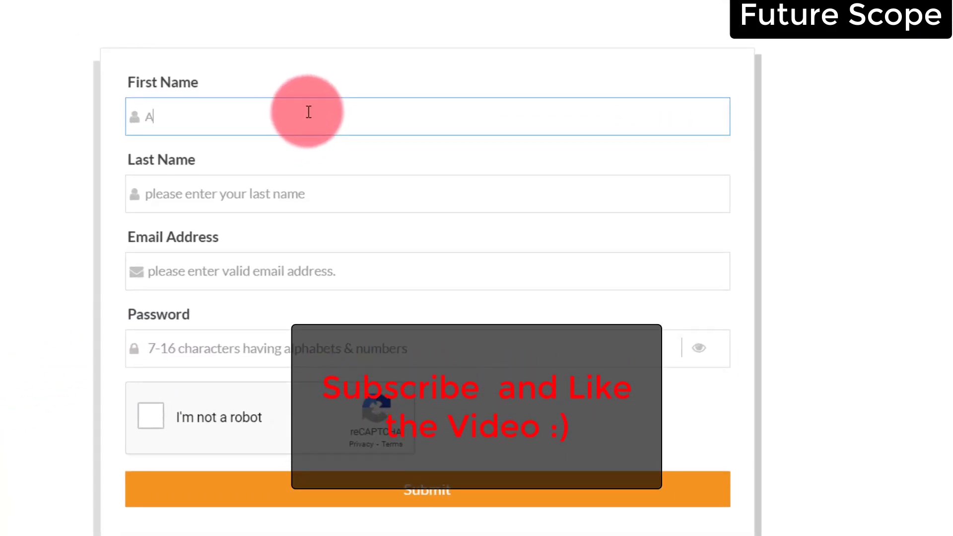
{"action": "key", "text": "Tab"}
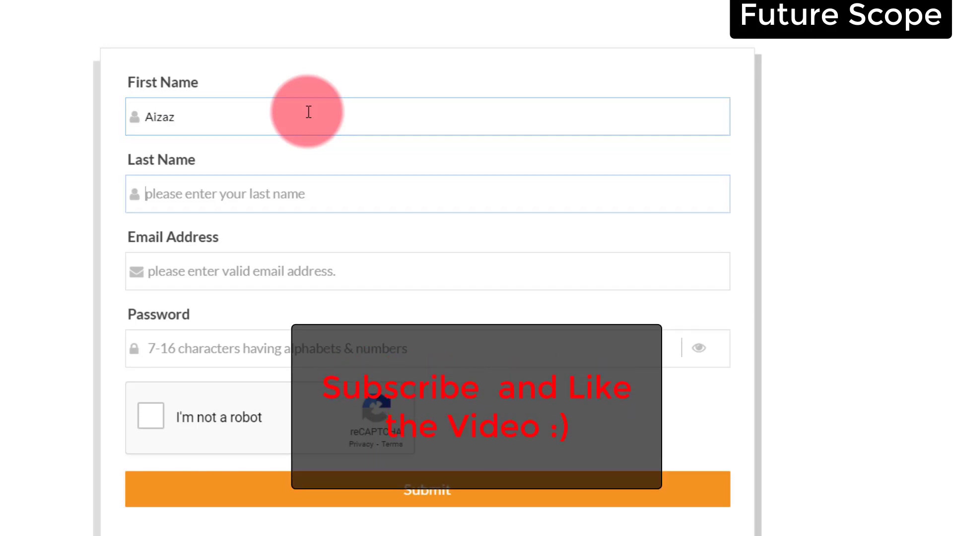
Enter the e-mail address and a password, declining the browser's suggested password
{"action": "key", "text": "Tab"}
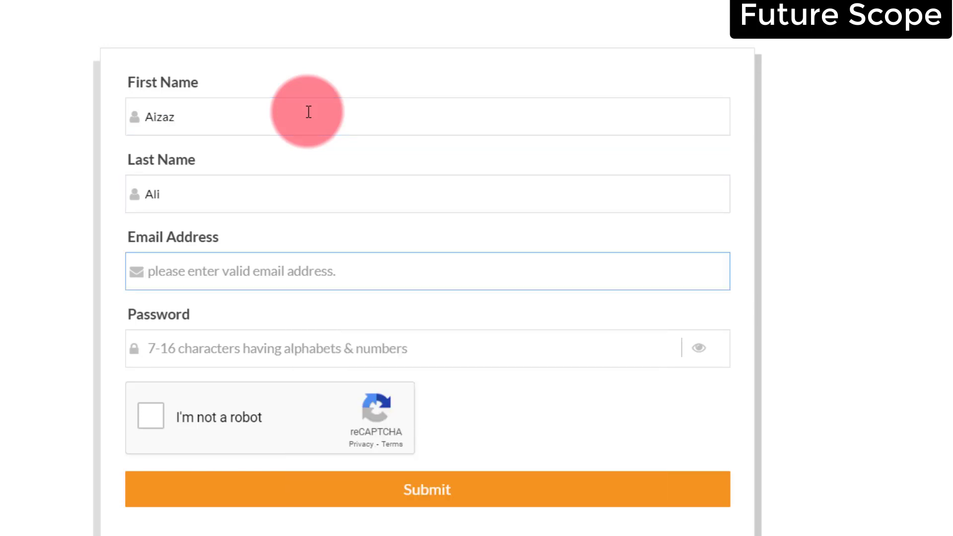
{"action": "key", "text": "Tab"}
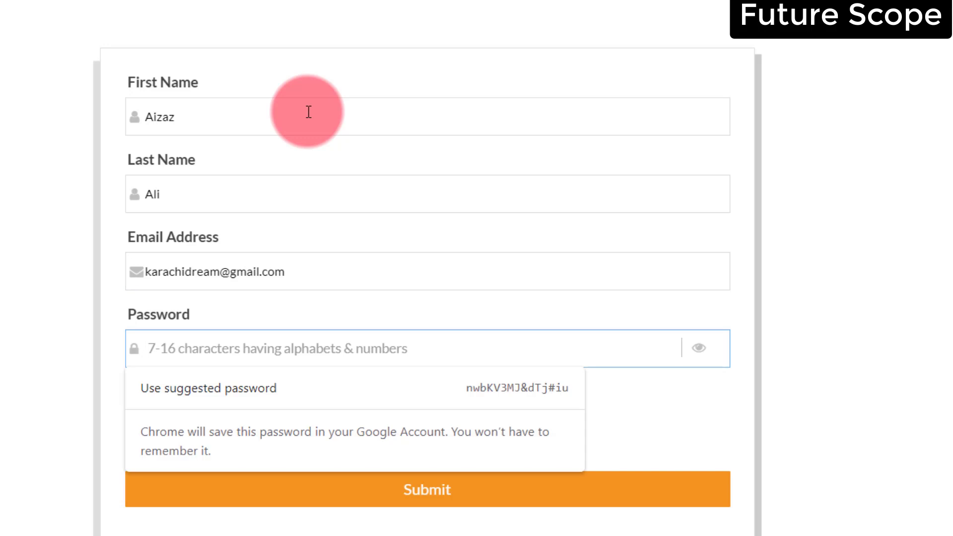
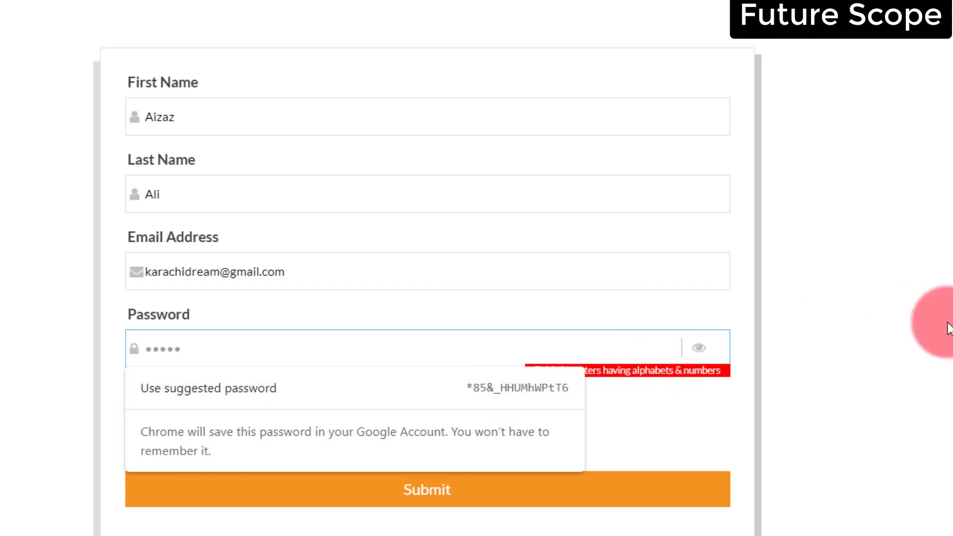
{"action": "left_click", "coordinate": [948, 327]}
{"action": "left_click", "coordinate": [362, 344]}
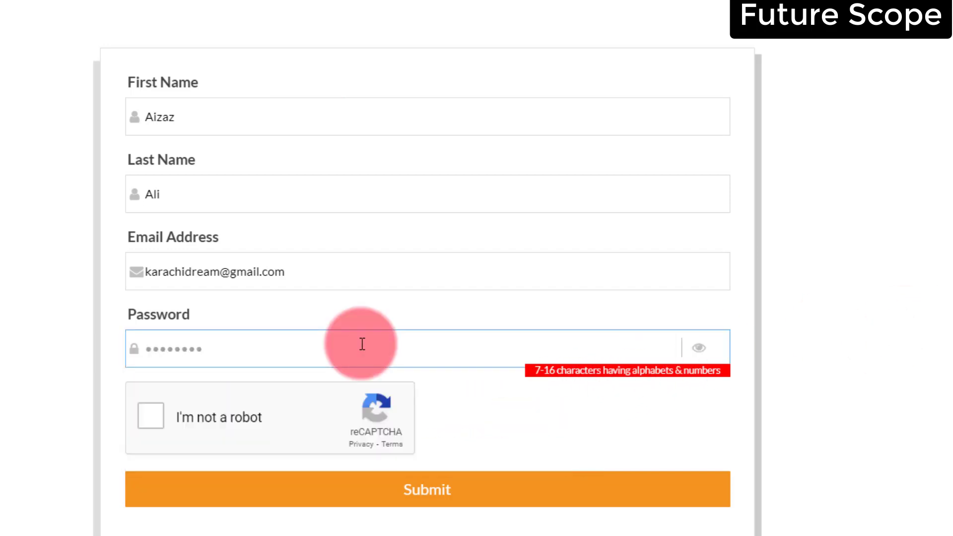
Pass the robot check by selecting the motorcycle images, then submit the sign-up form
{"action": "left_click", "coordinate": [141, 433]}
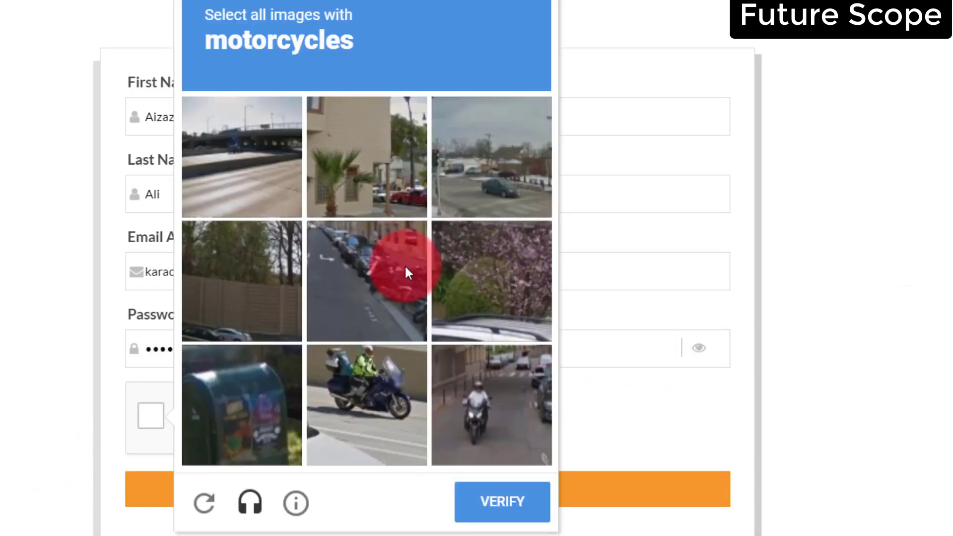
{"action": "left_click", "coordinate": [404, 264]}
{"action": "left_click", "coordinate": [345, 431]}
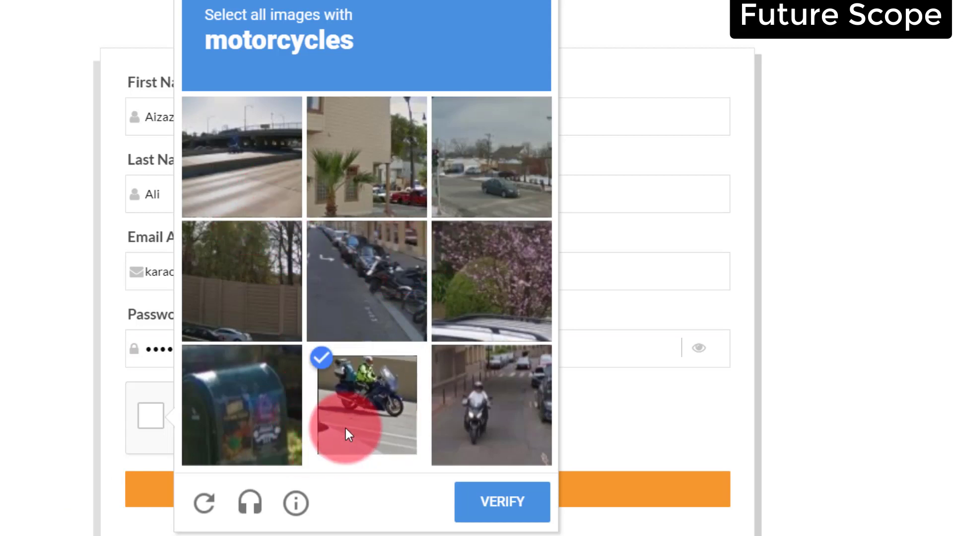
{"action": "left_click", "coordinate": [490, 445]}
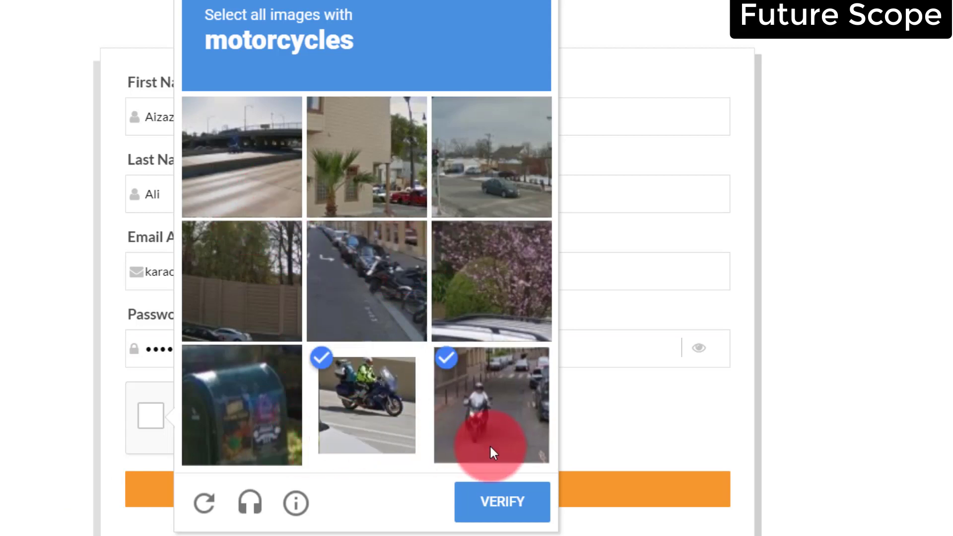
{"action": "left_click", "coordinate": [364, 308]}
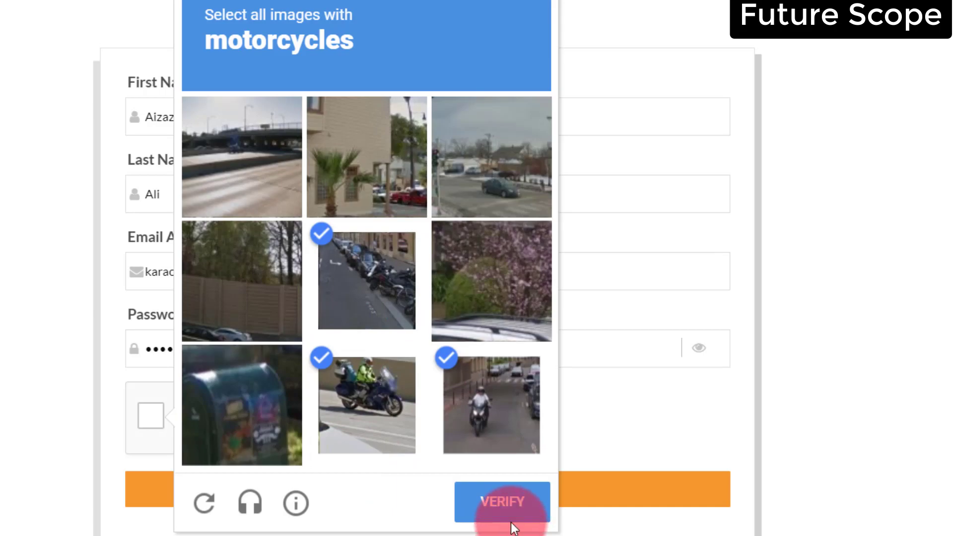
{"action": "left_click", "coordinate": [502, 502]}
{"action": "left_click", "coordinate": [416, 499]}
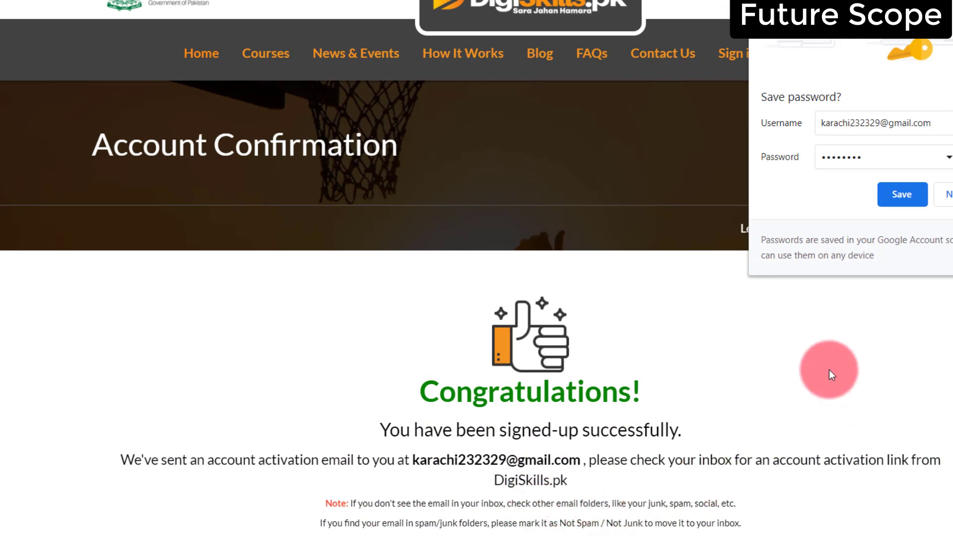
Sign in to the LMS using the saved account login
{"action": "left_click", "coordinate": [753, 51]}
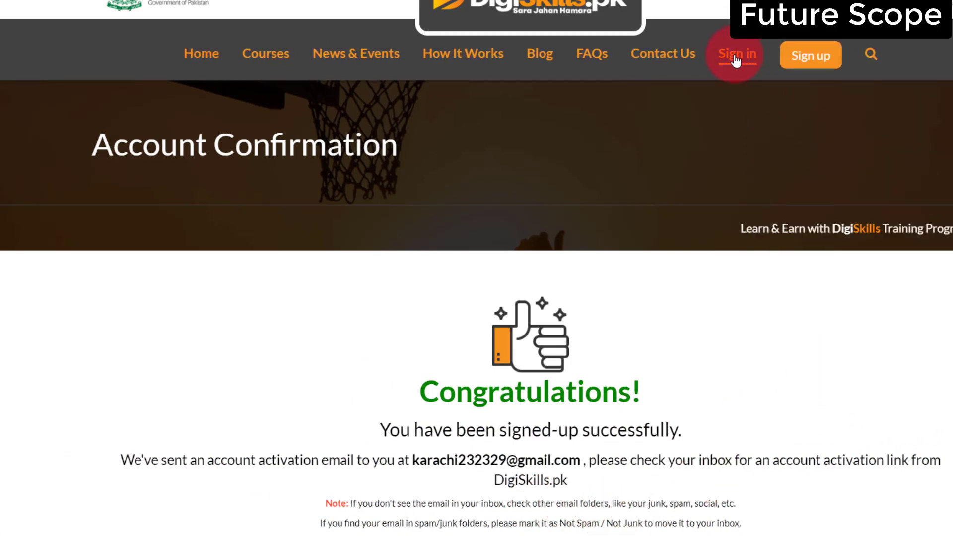
{"action": "left_click", "coordinate": [449, 291]}
{"action": "left_click", "coordinate": [454, 323]}
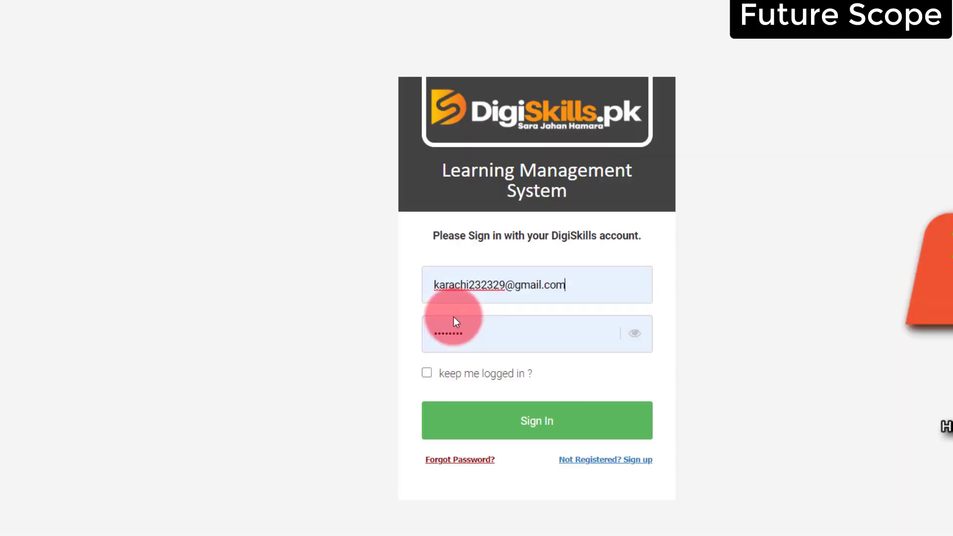
{"action": "left_click", "coordinate": [502, 412]}
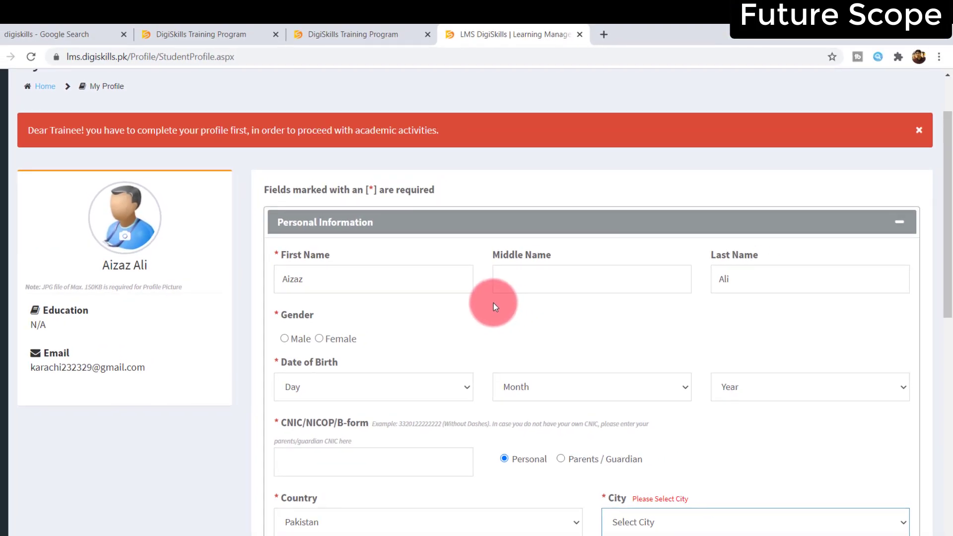
Set gender to Male and date of birth to 01 January 1994
{"action": "left_click", "coordinate": [462, 274]}
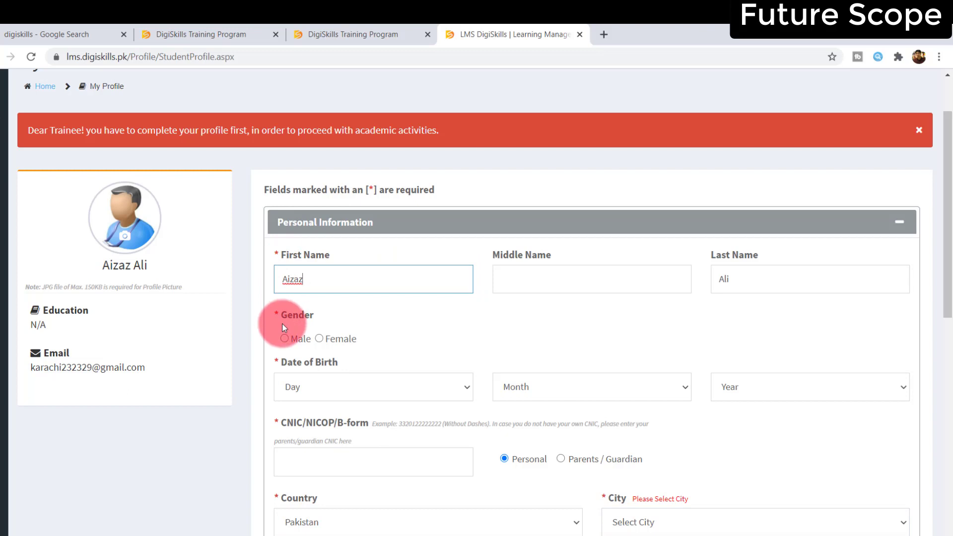
{"action": "left_click", "coordinate": [285, 339]}
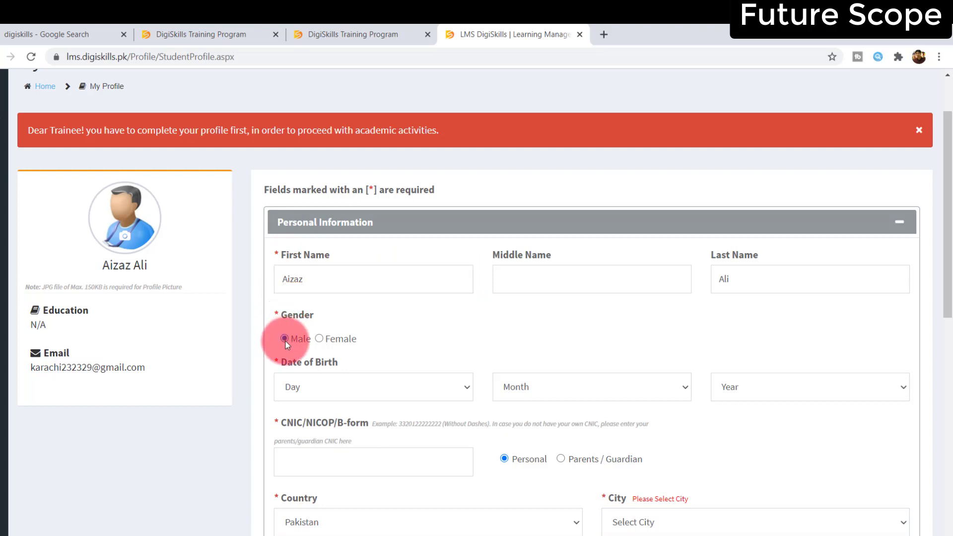
{"action": "left_click", "coordinate": [314, 388]}
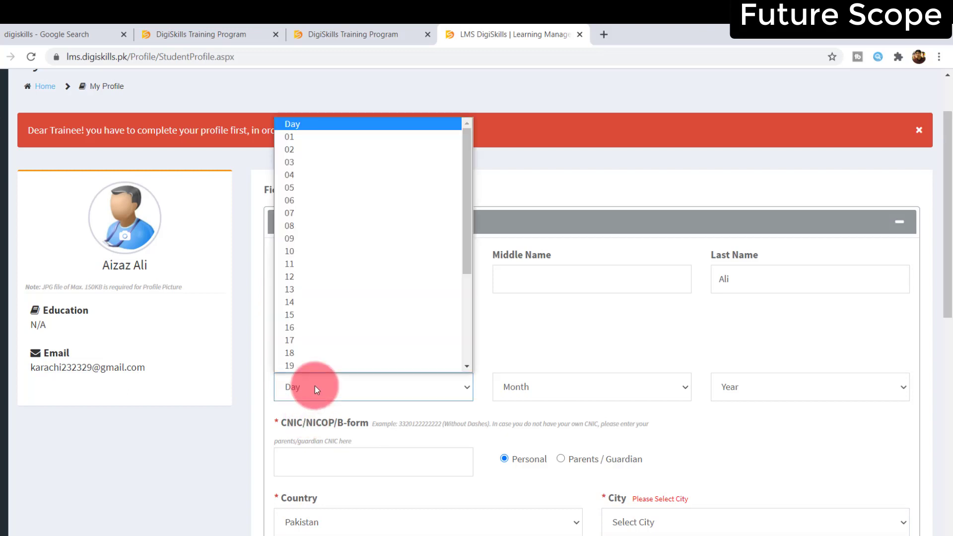
{"action": "left_click", "coordinate": [314, 134]}
{"action": "left_click", "coordinate": [573, 396]}
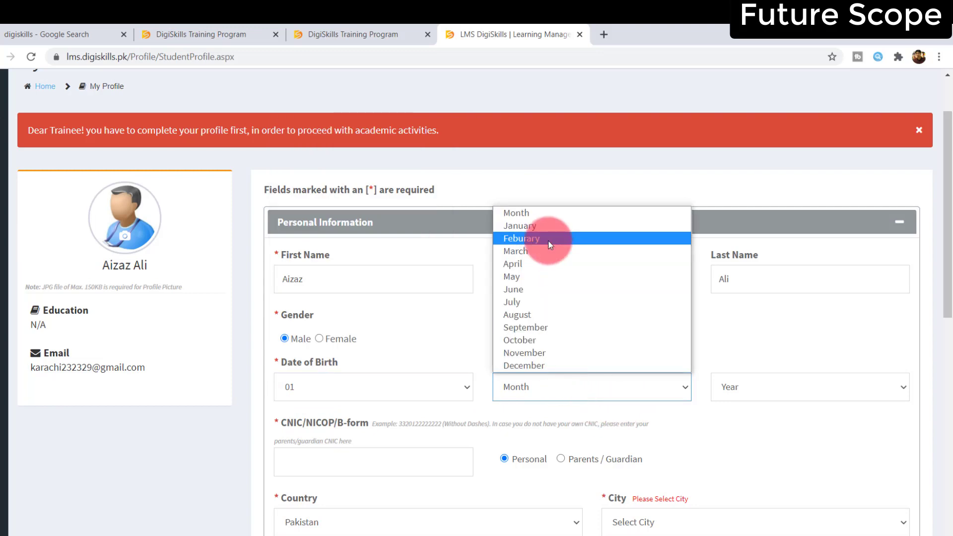
{"action": "left_click", "coordinate": [520, 226]}
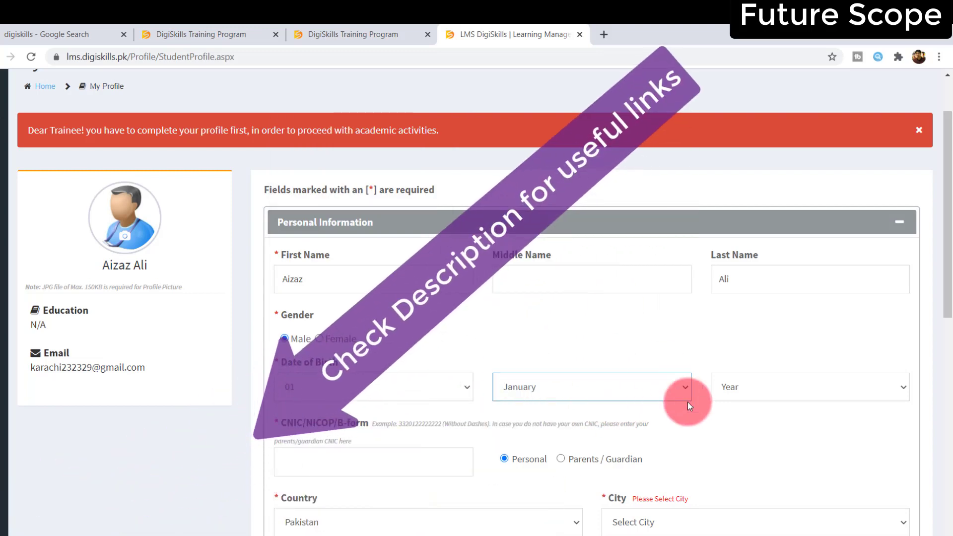
{"action": "left_click", "coordinate": [747, 392]}
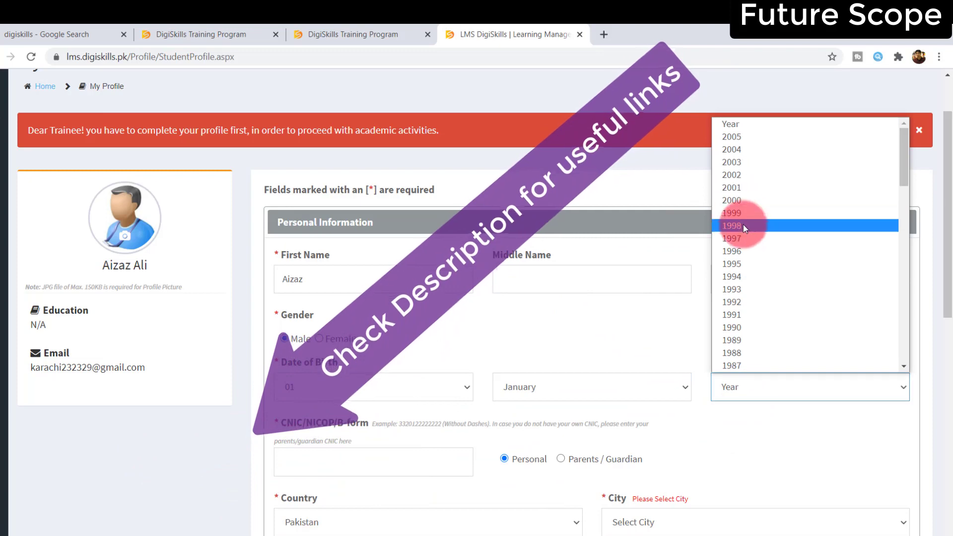
{"action": "left_click", "coordinate": [743, 225]}
Enter the CNIC number and choose Karachi as the city
{"action": "type", "text": "12345671"}
{"action": "left_click", "coordinate": [582, 316]}
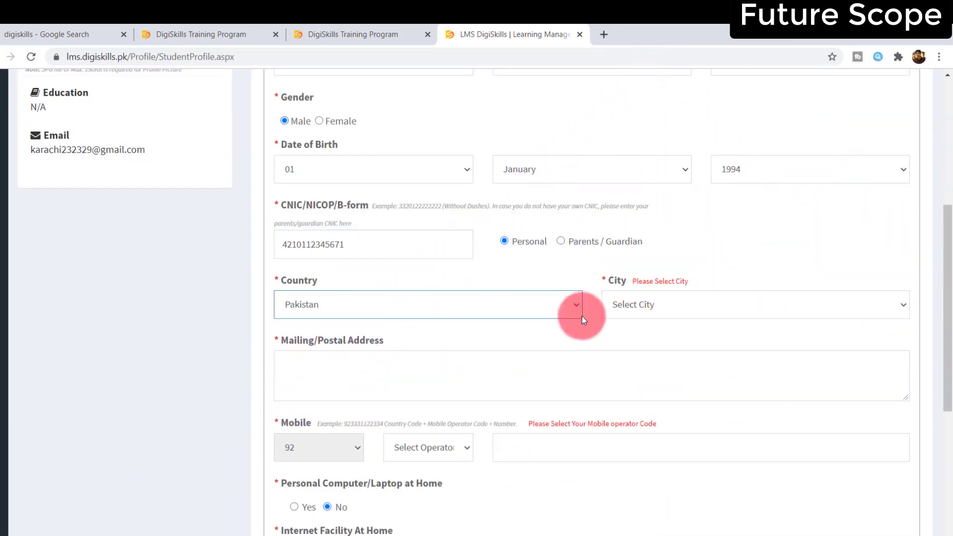
{"action": "left_click", "coordinate": [645, 304]}
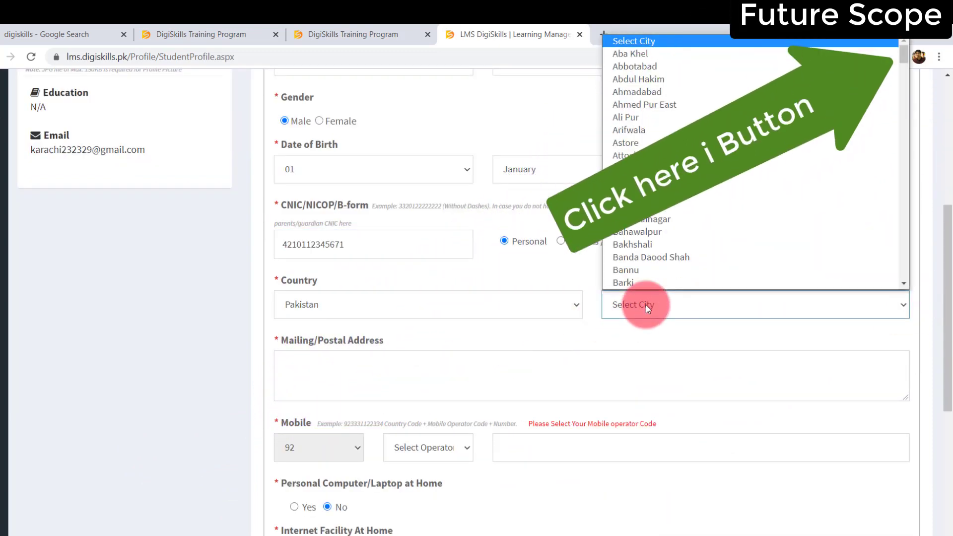
{"action": "key", "text": "k"}
{"action": "key", "text": "Down"}
{"action": "key", "text": "Down"}
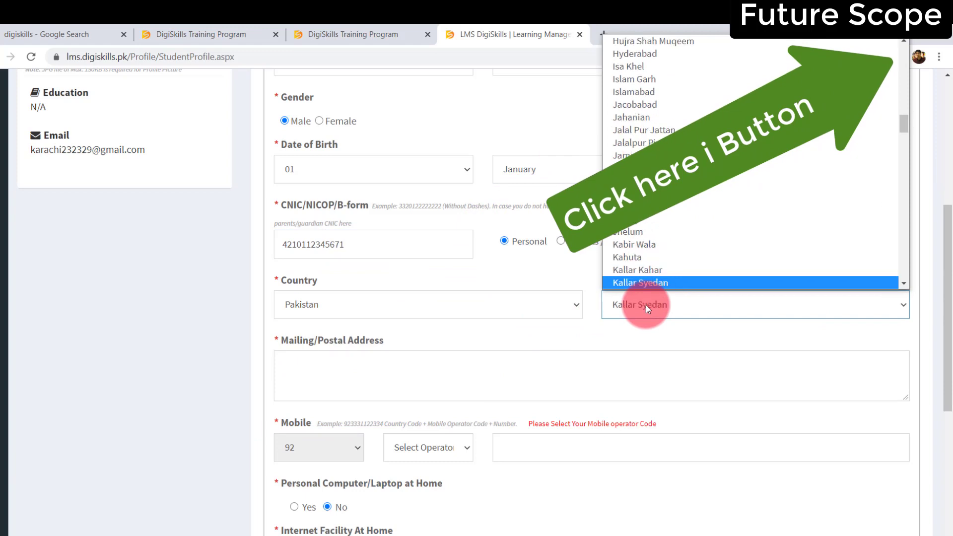
{"action": "key", "text": "Down"}
{"action": "key", "text": "Down"}
{"action": "key", "text": "Down"}
{"action": "key", "text": "Down"}
{"action": "key", "text": "Down"}
{"action": "key", "text": "Down"}
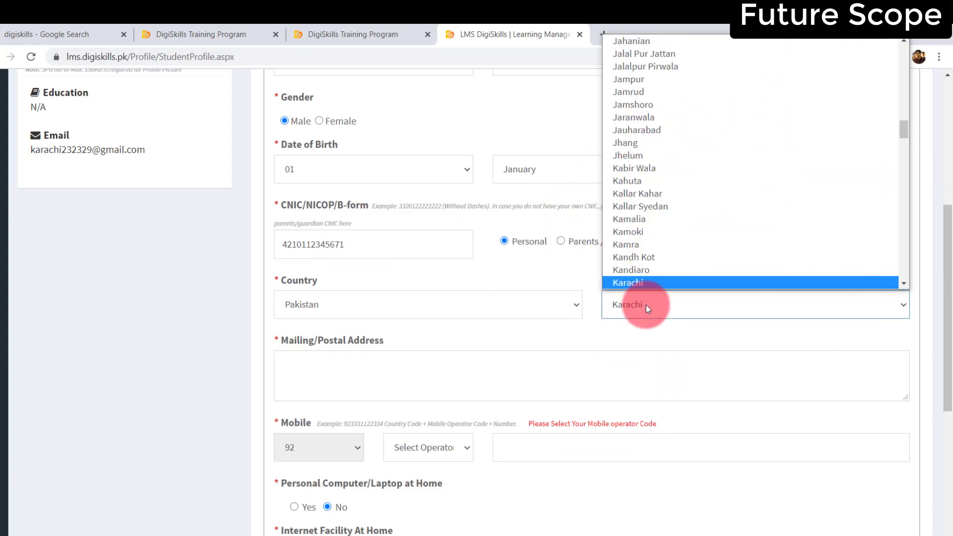
{"action": "key", "text": "Down"}
{"action": "key", "text": "Up"}
{"action": "key", "text": "Return"}
Enter address 'Karachi Pakistan', pick operator 0300, home computer Yes and Cable Internet
{"action": "key", "text": "Tab"}
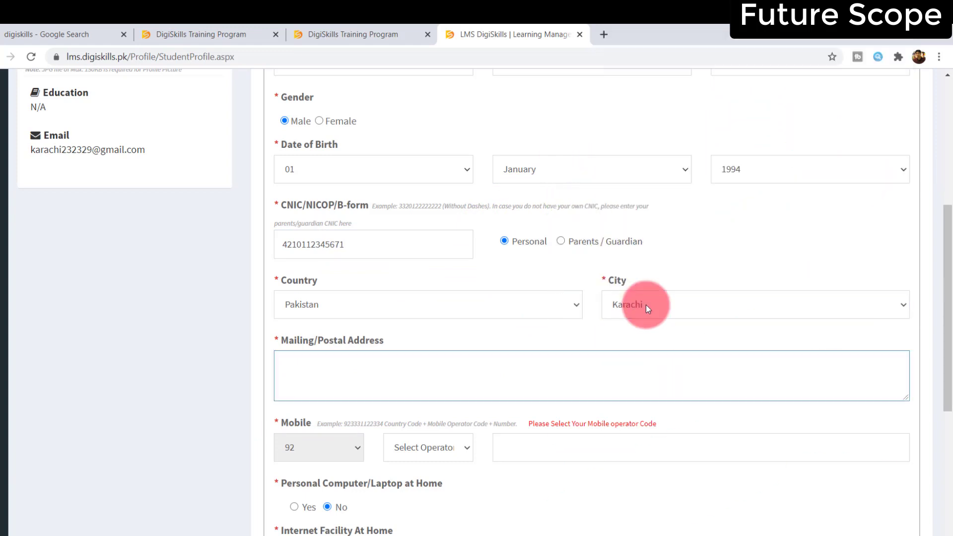
{"action": "type", "text": "Karachi Pakistan"}
{"action": "key", "text": "Tab"}
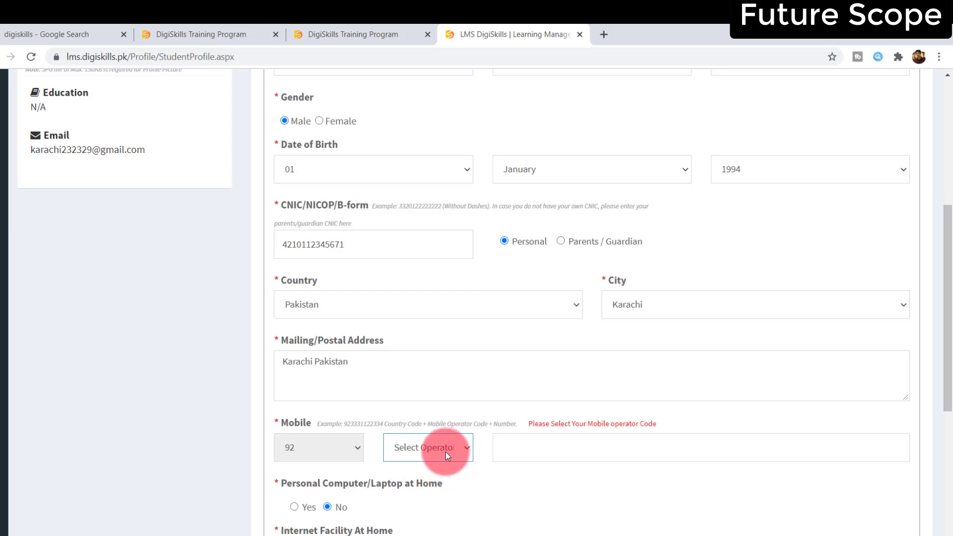
{"action": "left_click", "coordinate": [447, 451]}
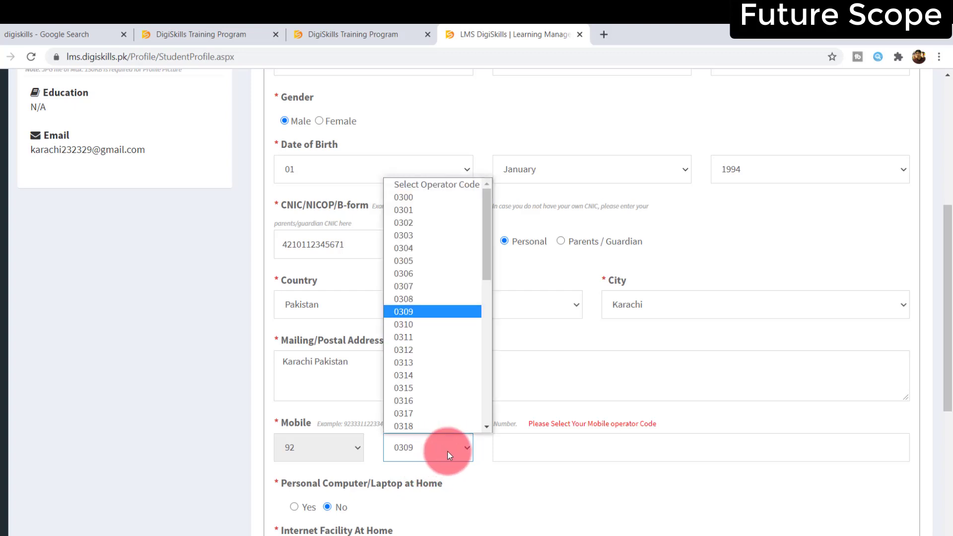
{"action": "key", "text": "Down"}
{"action": "key", "text": "Down"}
{"action": "key", "text": "Down"}
{"action": "key", "text": "Down"}
{"action": "key", "text": "Down"}
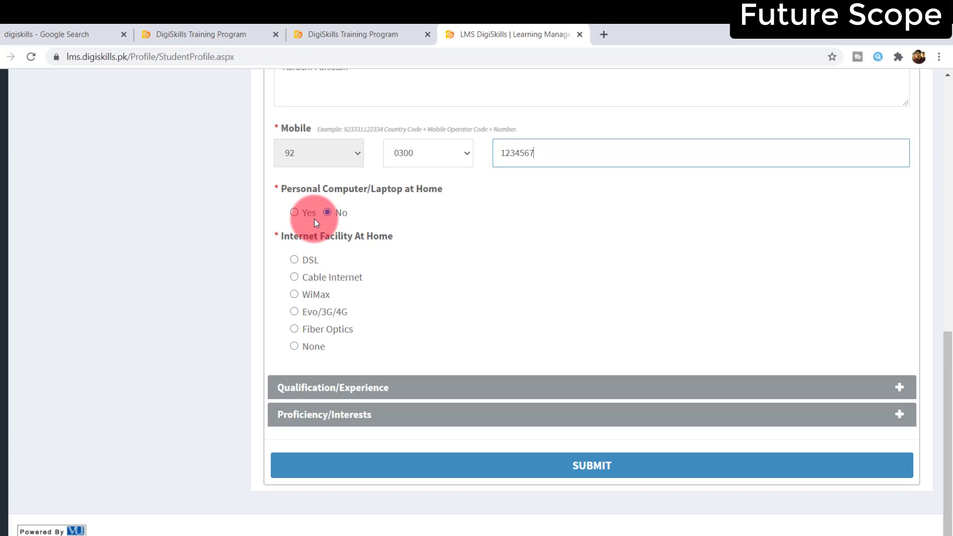
{"action": "left_click", "coordinate": [296, 216]}
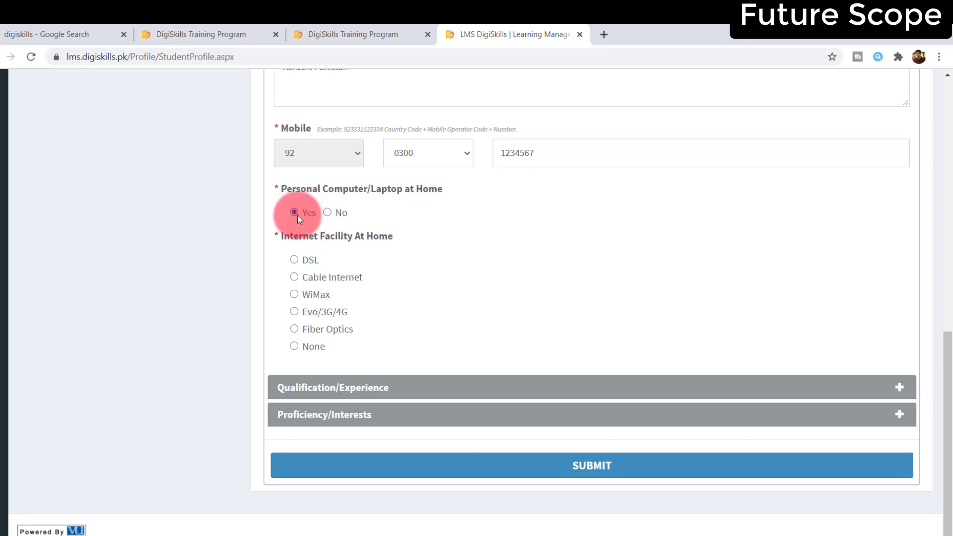
{"action": "left_click", "coordinate": [294, 276]}
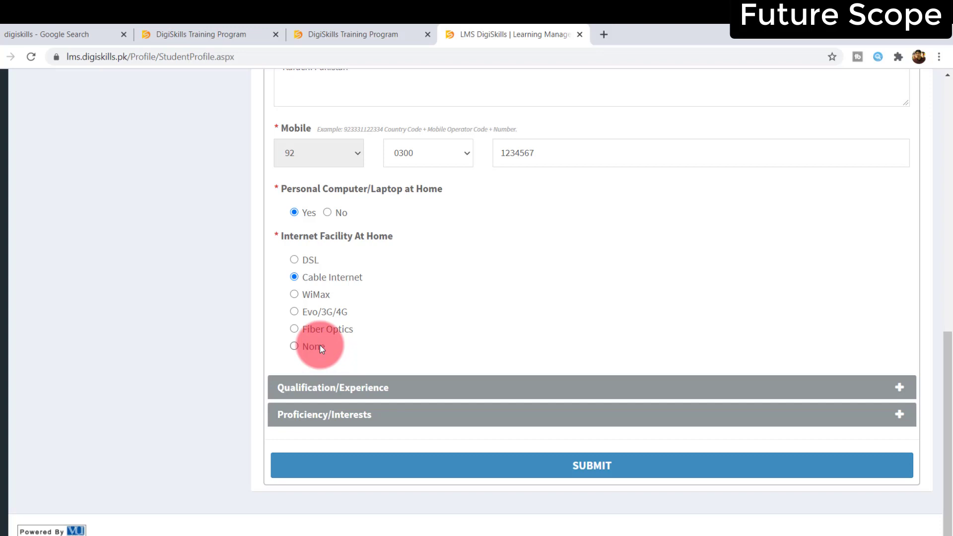
Set qualification Middle, current status Student and future plan Freelancing
{"action": "left_click", "coordinate": [414, 382]}
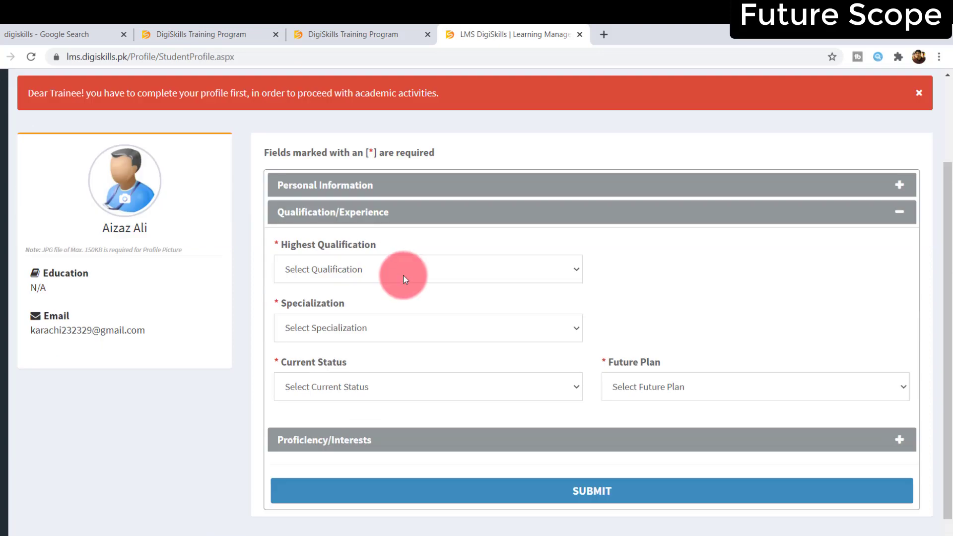
{"action": "left_click", "coordinate": [403, 275]}
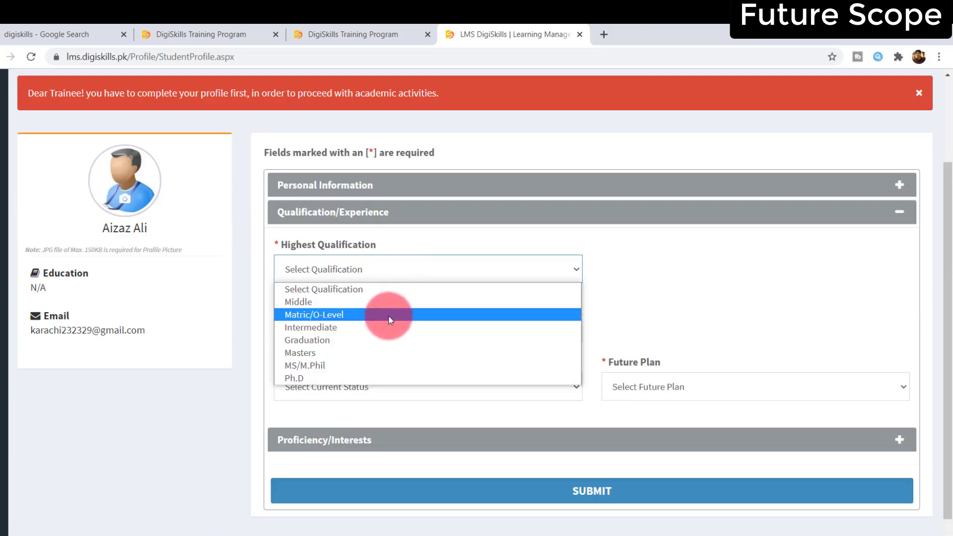
{"action": "left_click", "coordinate": [389, 302]}
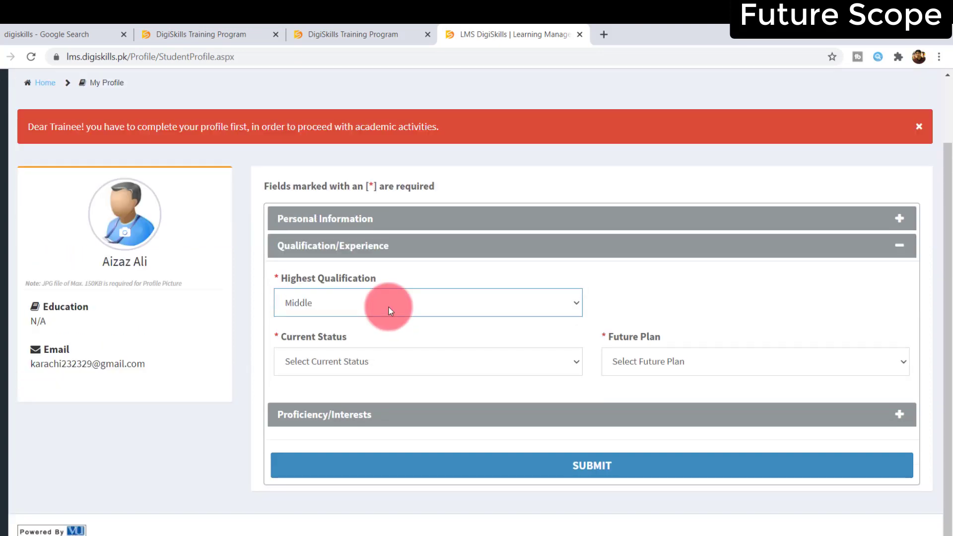
{"action": "left_click", "coordinate": [383, 359]}
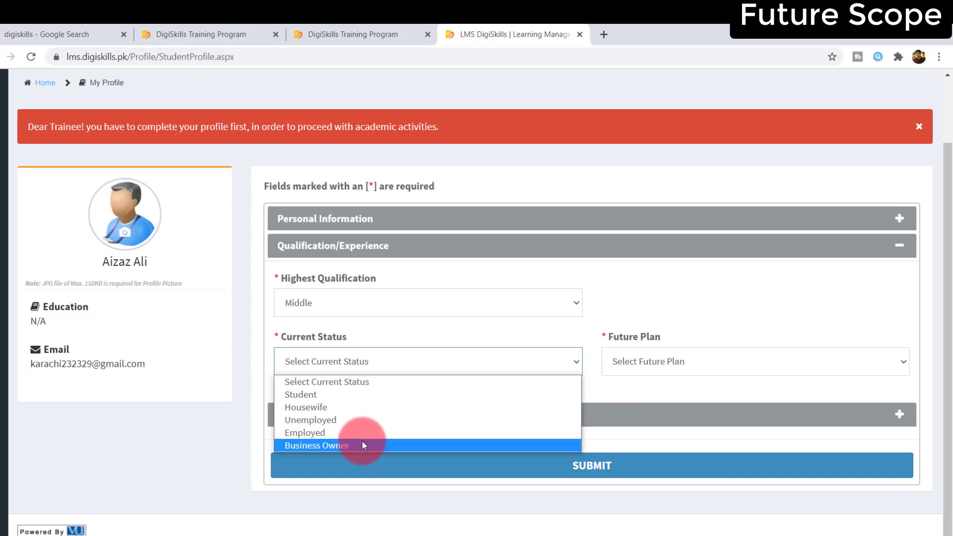
{"action": "left_click", "coordinate": [355, 400]}
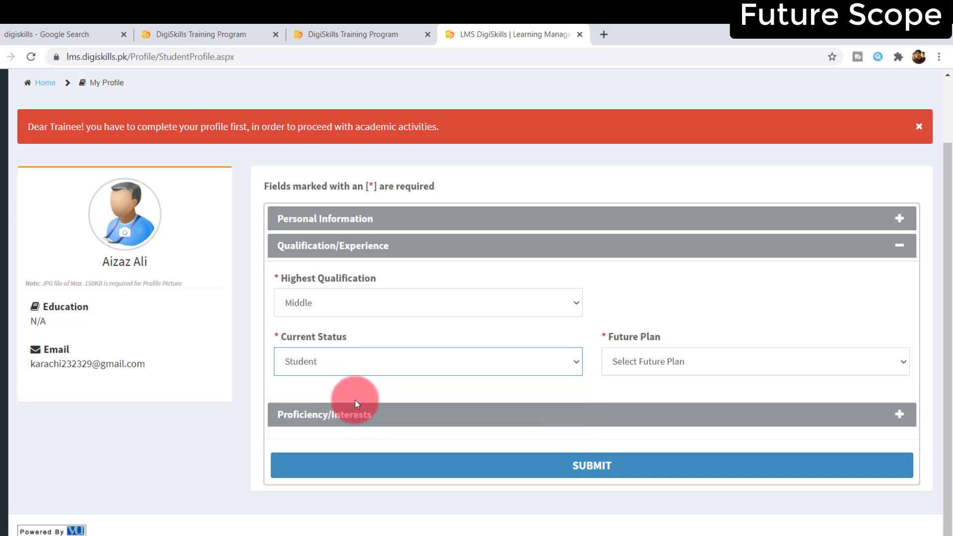
{"action": "left_click", "coordinate": [675, 360]}
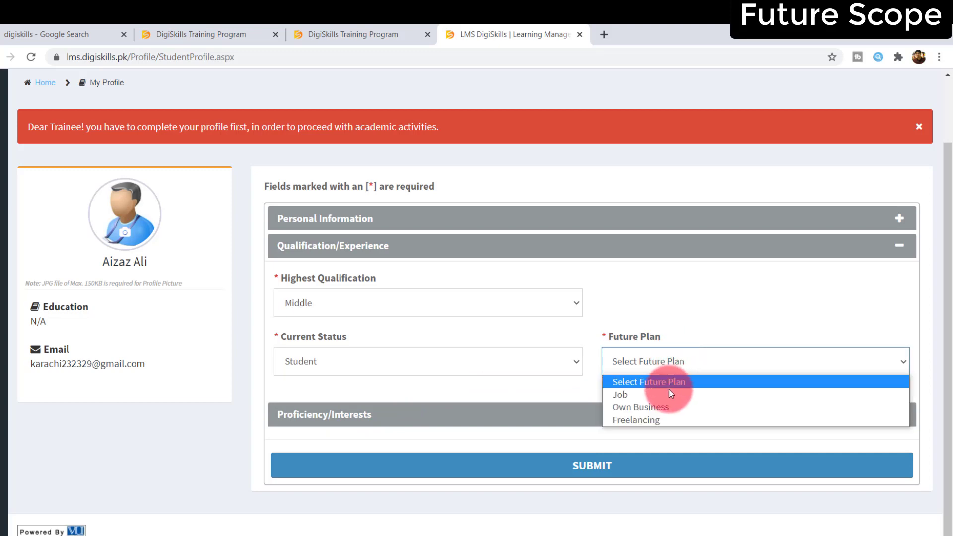
{"action": "left_click", "coordinate": [665, 421]}
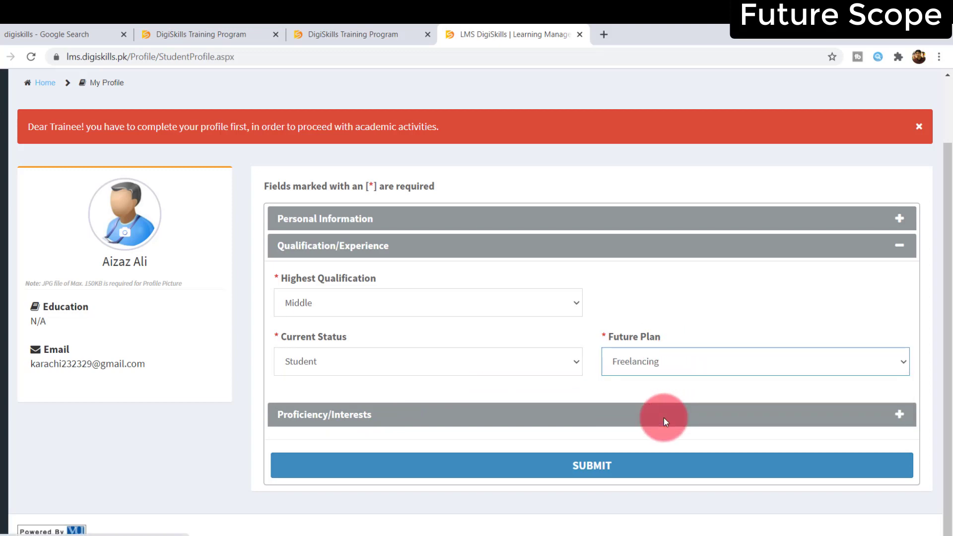
Rate computer proficiency Basic/Average Knowledge and English writing Beginner under Proficiency/Interests
{"action": "left_click", "coordinate": [580, 416]}
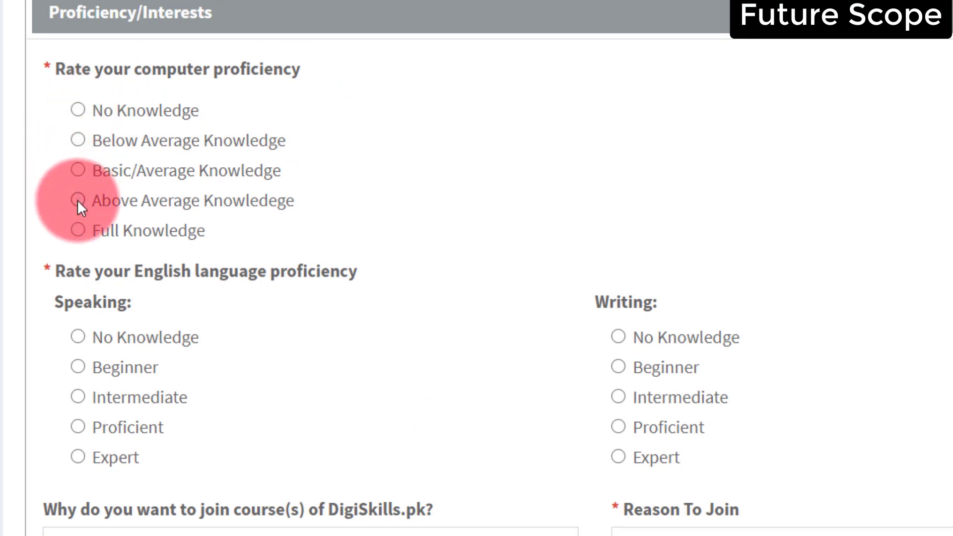
{"action": "left_click", "coordinate": [77, 171]}
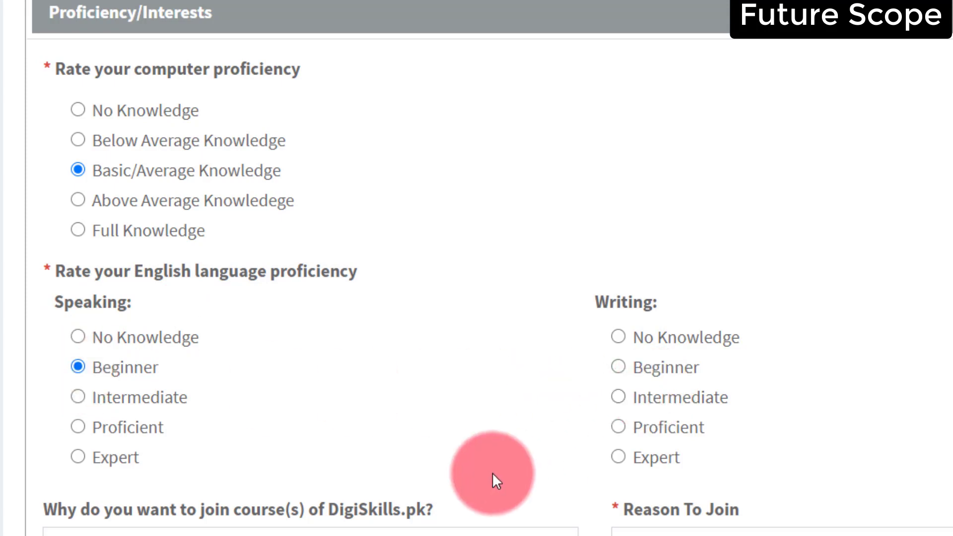
{"action": "scroll", "coordinate": [492, 473], "scroll_direction": "down", "scroll_amount": 3}
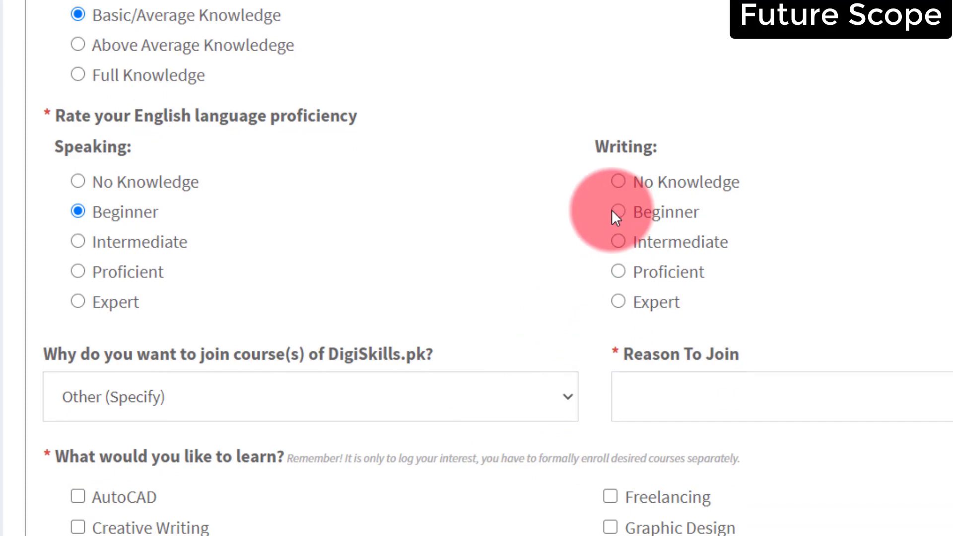
{"action": "left_click", "coordinate": [615, 212]}
{"action": "scroll", "coordinate": [312, 401], "scroll_direction": "down", "scroll_amount": 5}
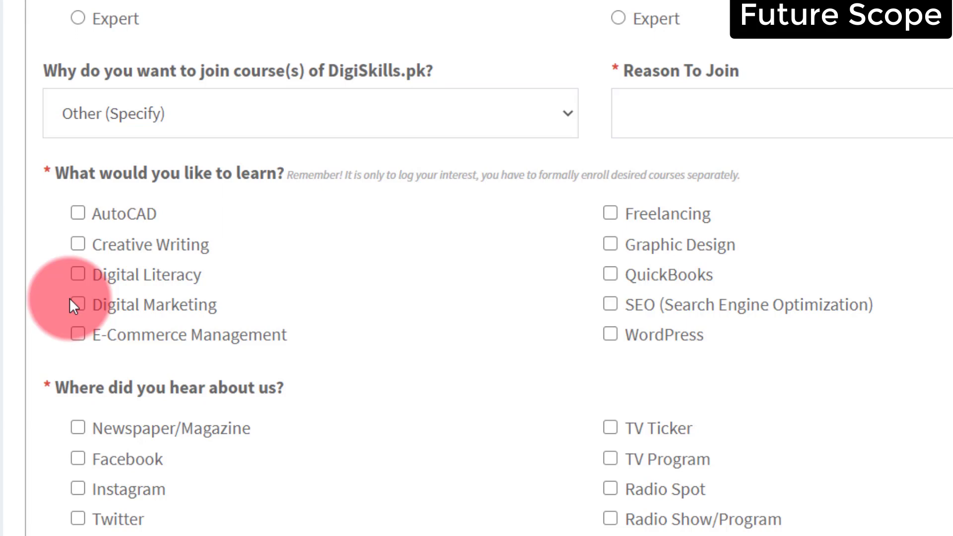
Tick Freelancing and Digital Marketing as courses of interest and give 'freelancing' as the reason to join
{"action": "scroll", "coordinate": [70, 297], "scroll_direction": "down", "scroll_amount": 1}
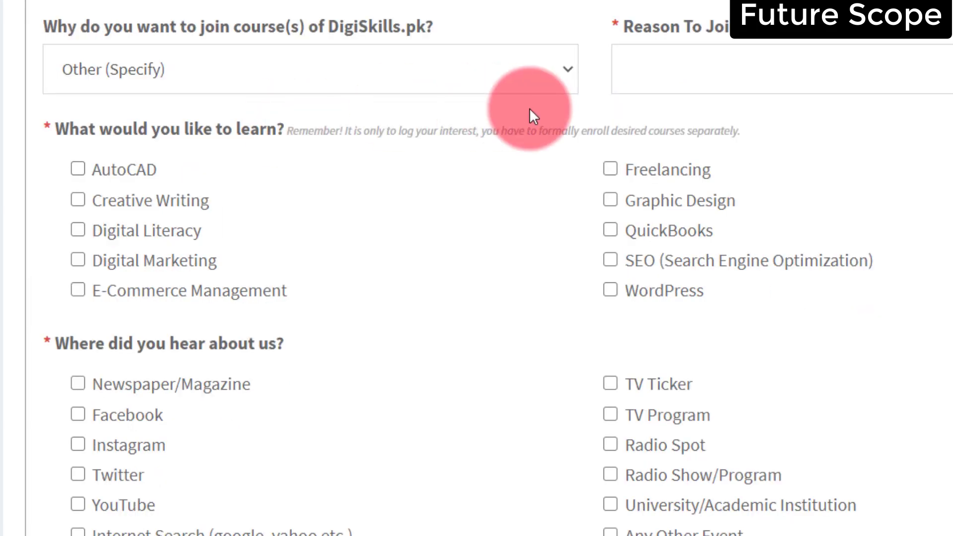
{"action": "left_click", "coordinate": [615, 171]}
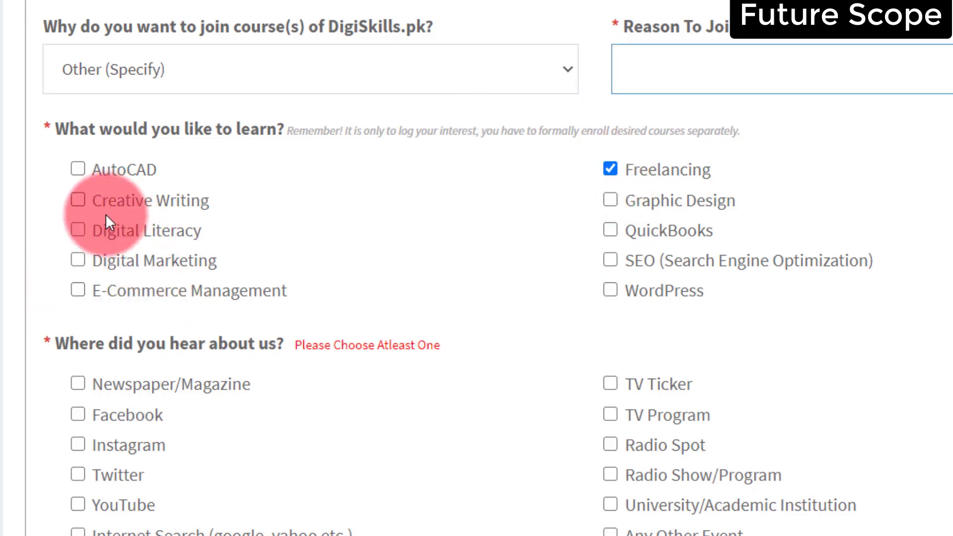
{"action": "left_click", "coordinate": [77, 260]}
{"action": "left_click", "coordinate": [683, 66]}
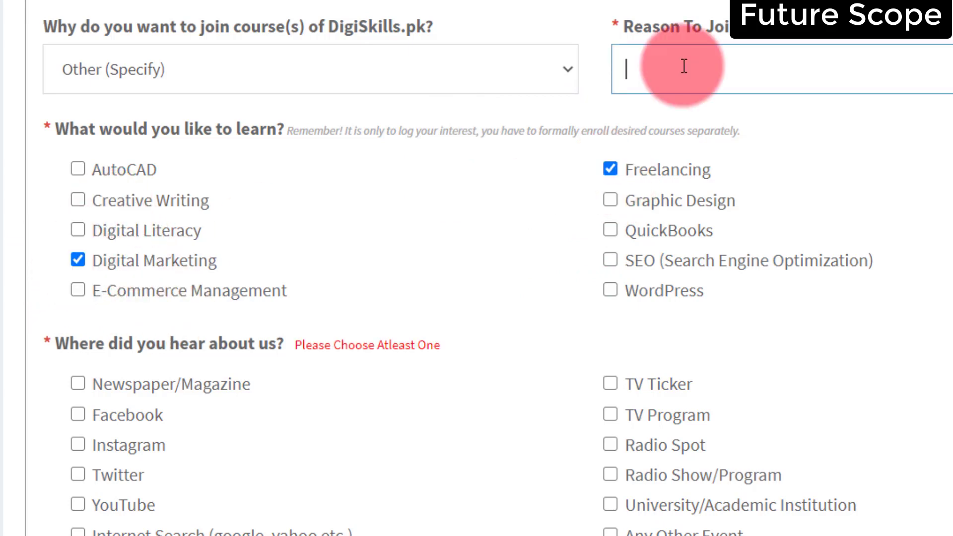
{"action": "type", "text": "f"}
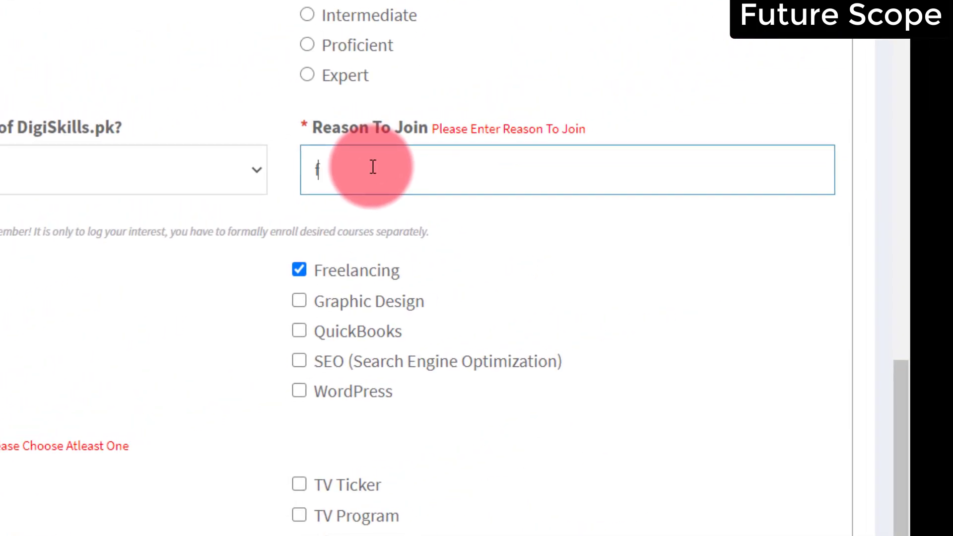
{"action": "type", "text": "reelancing"}
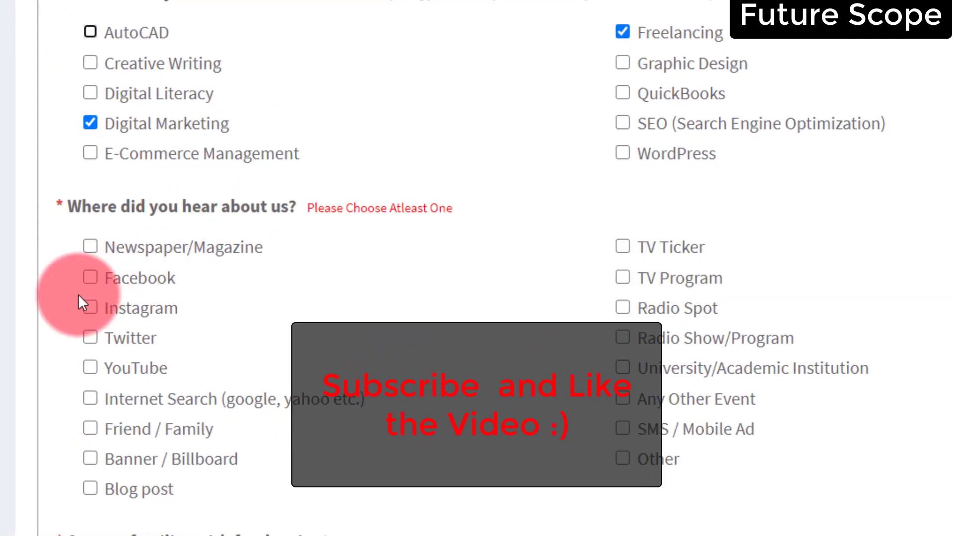
Choose YouTube as the source, answer Yes to freelancing familiarity, and submit the profile form
{"action": "left_click", "coordinate": [109, 367]}
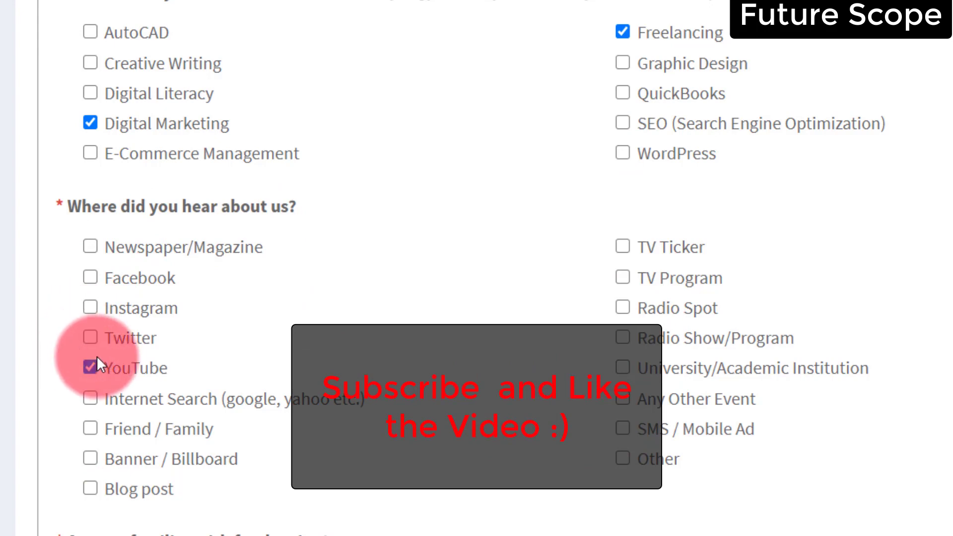
{"action": "scroll", "coordinate": [97, 368], "scroll_direction": "down", "scroll_amount": 5}
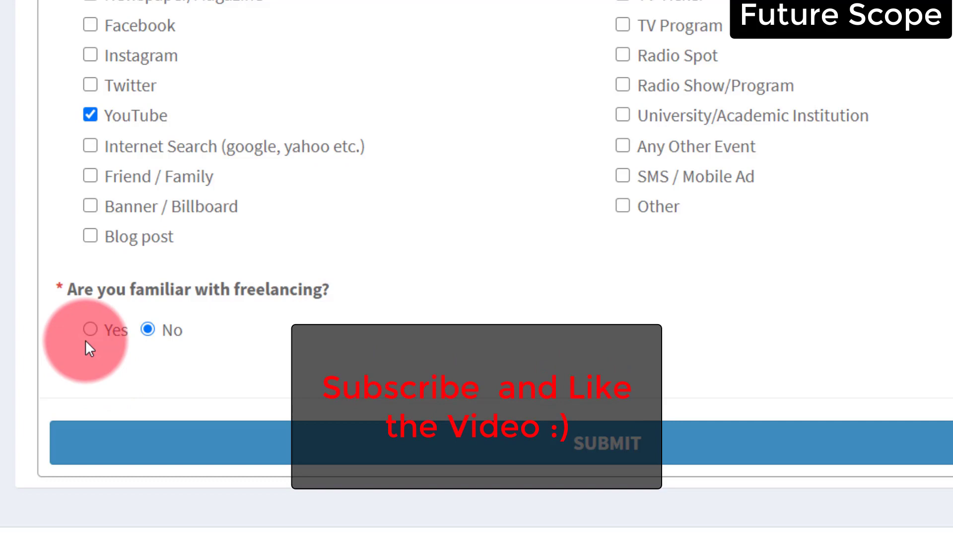
{"action": "left_click", "coordinate": [90, 329]}
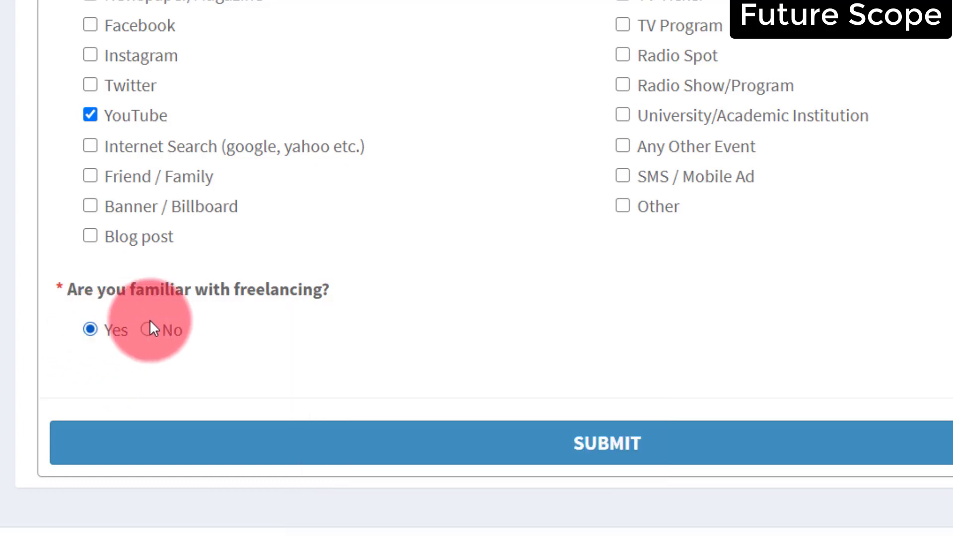
{"action": "left_click", "coordinate": [470, 454]}
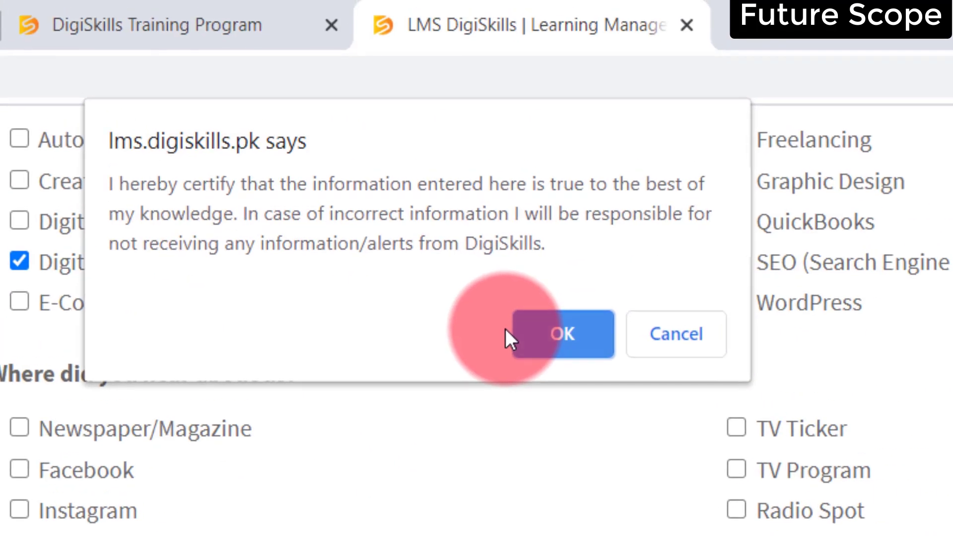
Confirm the certification alert with OK to finish submitting the profile
{"action": "left_click", "coordinate": [532, 328]}
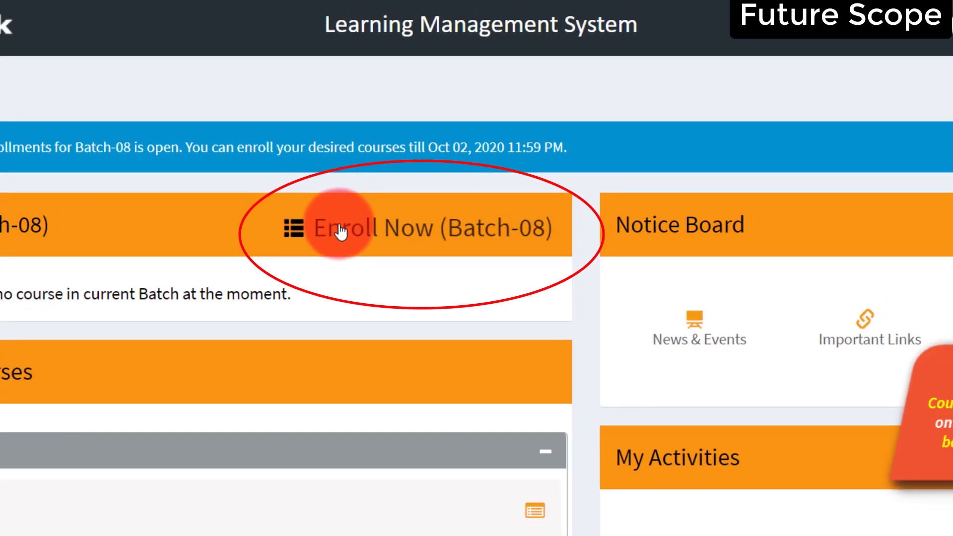
On the Batch-08 enrollment page, switch on AutoCAD and E-Commerce Management, then dismiss the two-course limit warning
{"action": "left_click", "coordinate": [342, 230]}
{"action": "scroll", "coordinate": [373, 214], "scroll_direction": "down", "scroll_amount": 3}
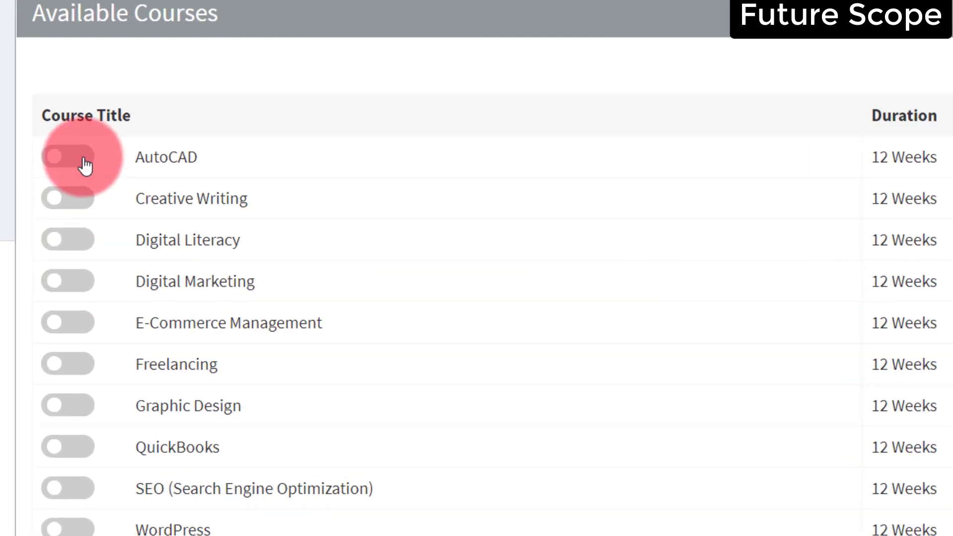
{"action": "left_click", "coordinate": [105, 145]}
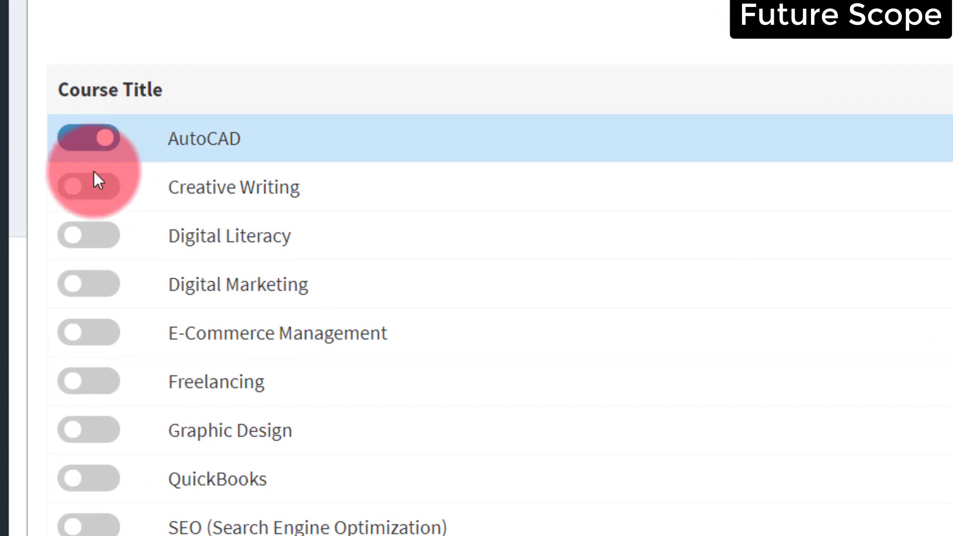
{"action": "left_click", "coordinate": [88, 340]}
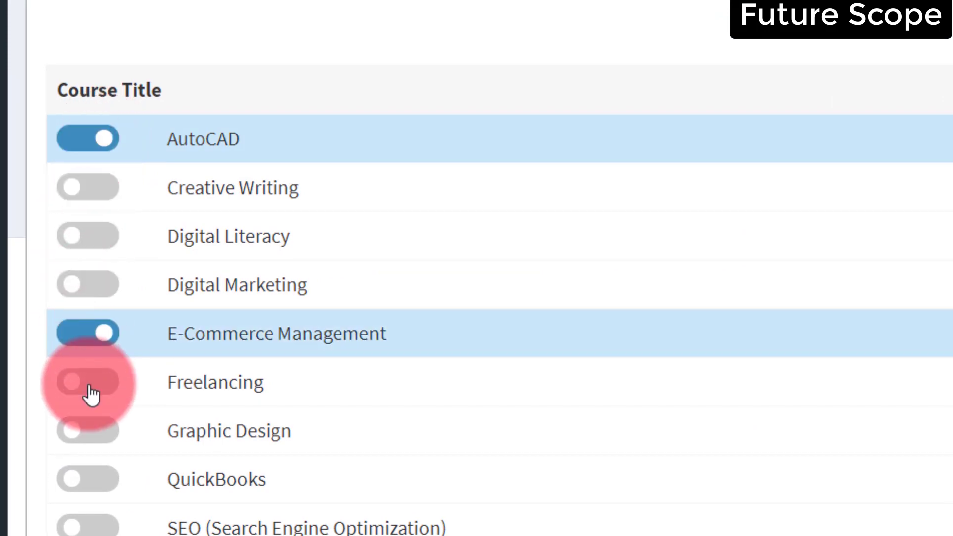
{"action": "left_click", "coordinate": [89, 382]}
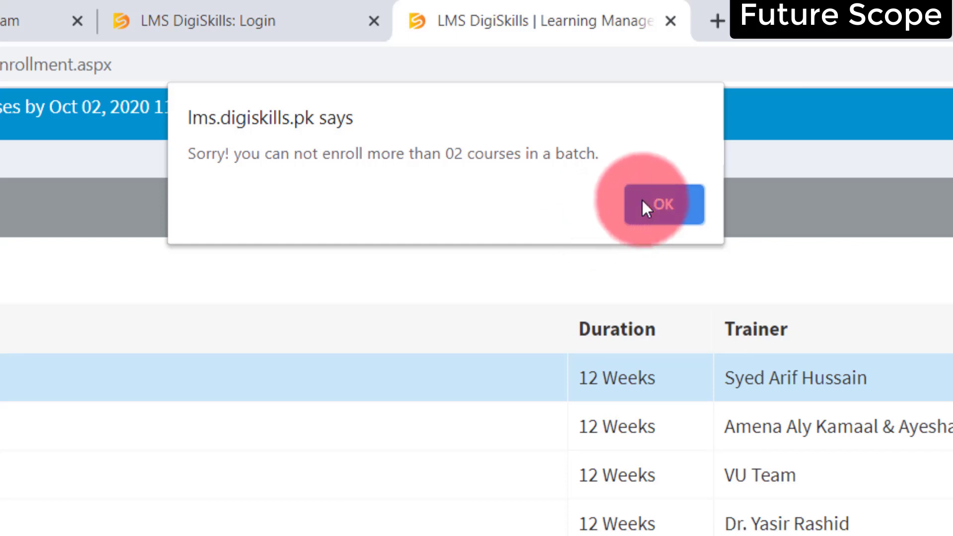
{"action": "left_click", "coordinate": [670, 196]}
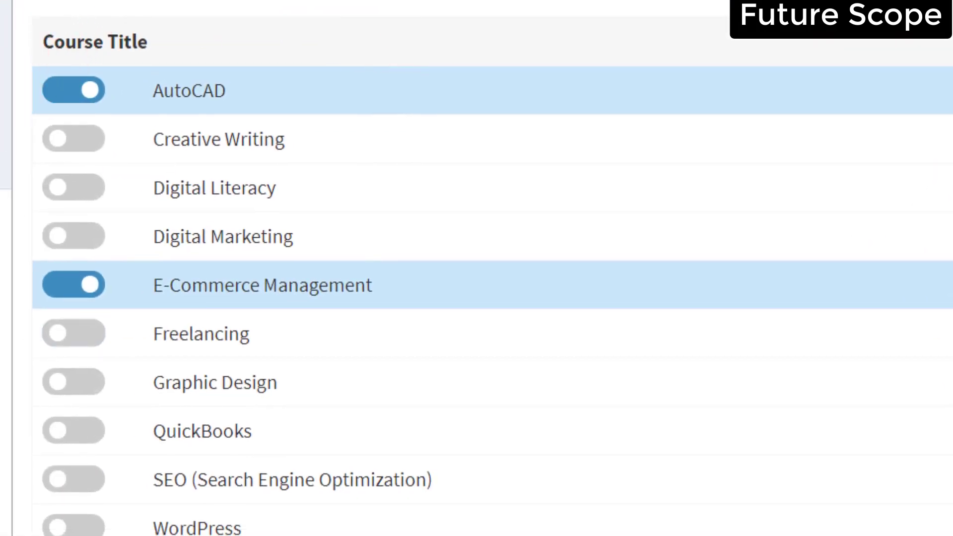
Turn AutoCAD and E-Commerce Management back off and switch on Freelancing instead
{"action": "left_click", "coordinate": [85, 96]}
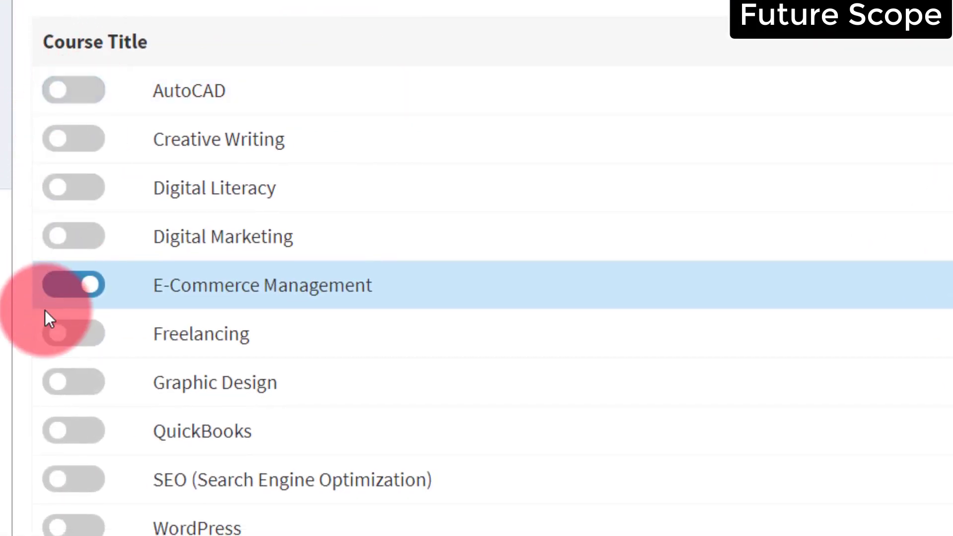
{"action": "left_click", "coordinate": [75, 292]}
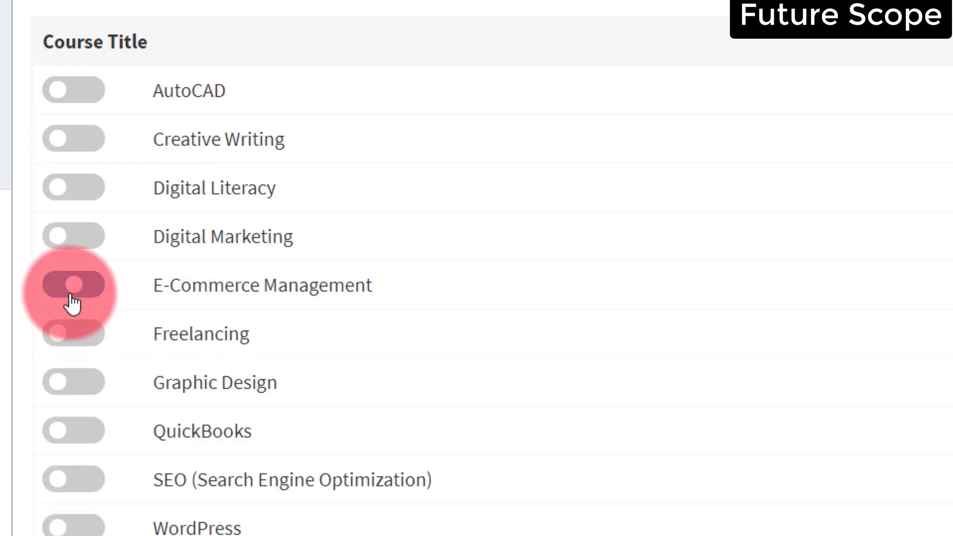
{"action": "left_click", "coordinate": [73, 352]}
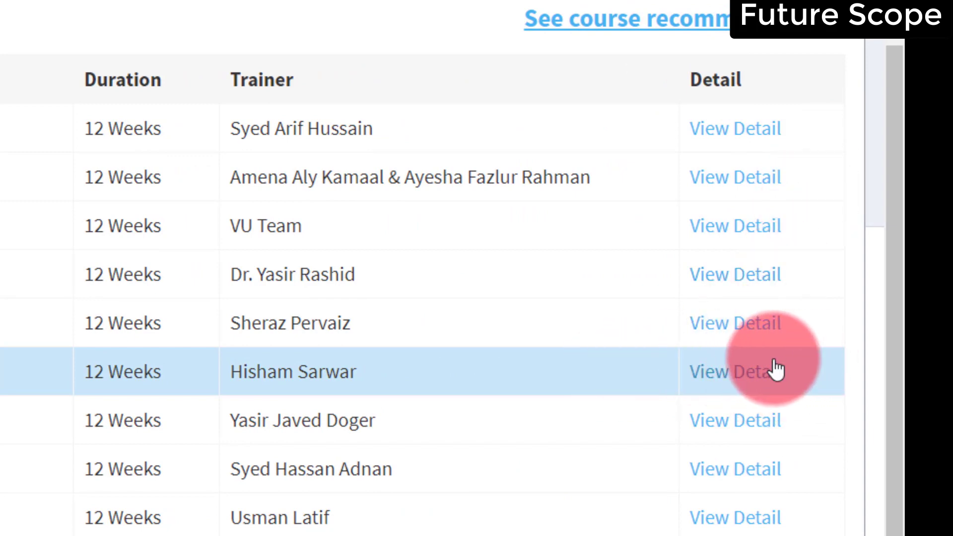
{"action": "left_click", "coordinate": [777, 370]}
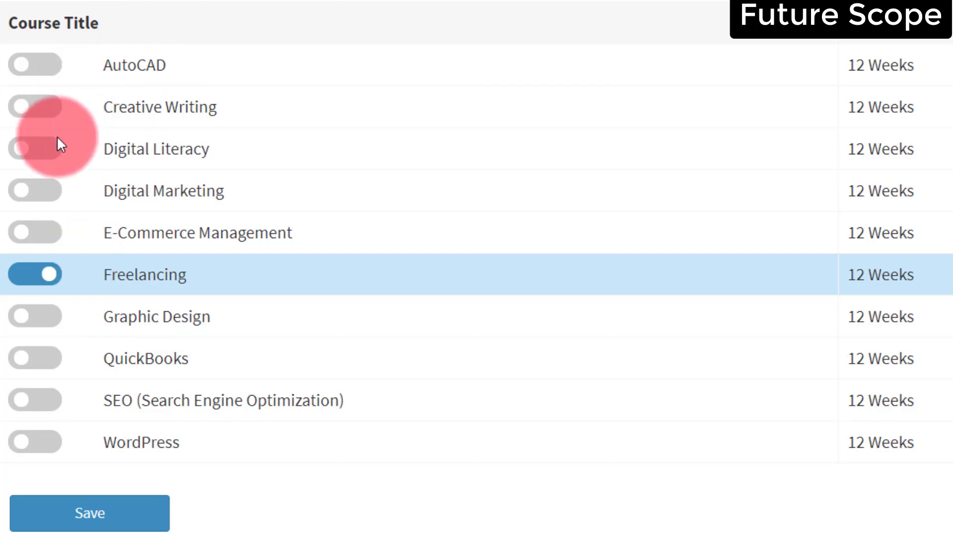
Switch on Digital Literacy as the second Batch-08 course alongside Freelancing
{"action": "left_click", "coordinate": [50, 160]}
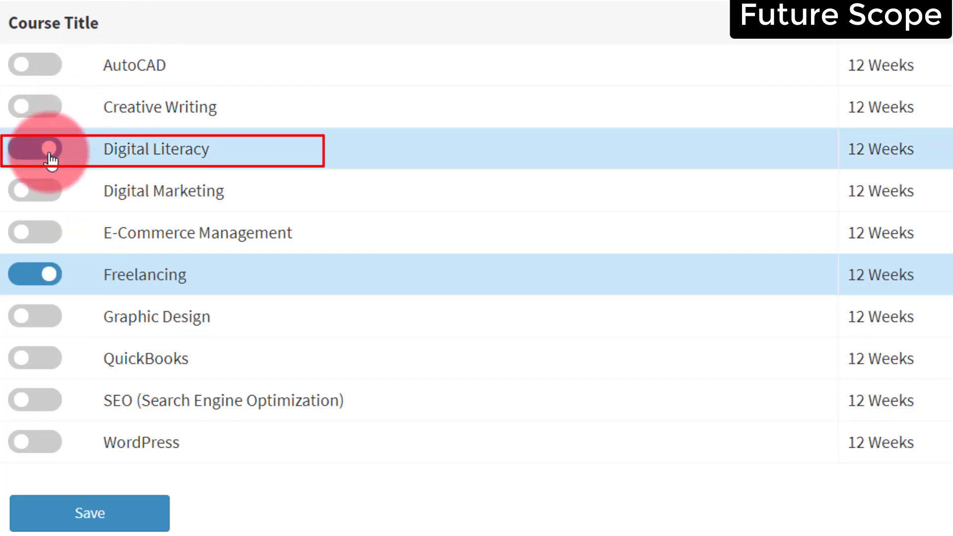